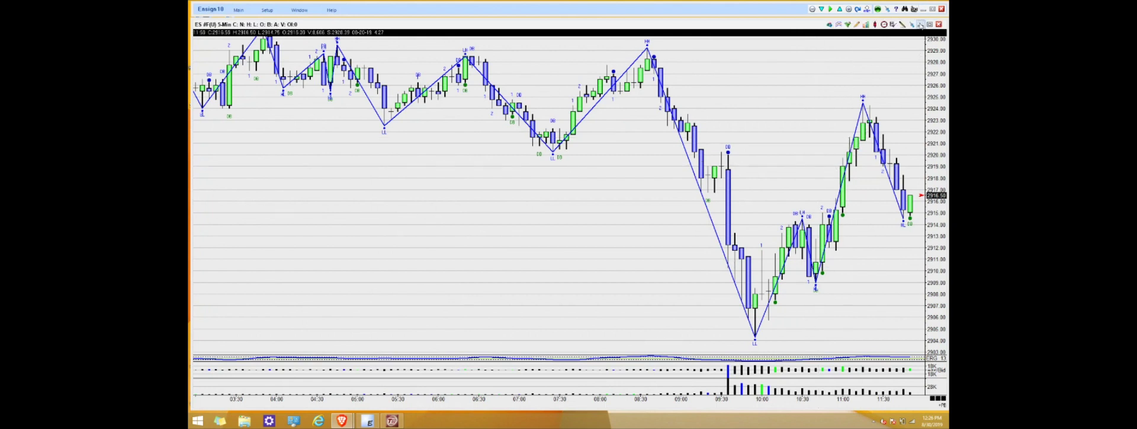
Step: Minimize the ES #F(U),5 chart window so the desktop shows
left_click(920, 25)
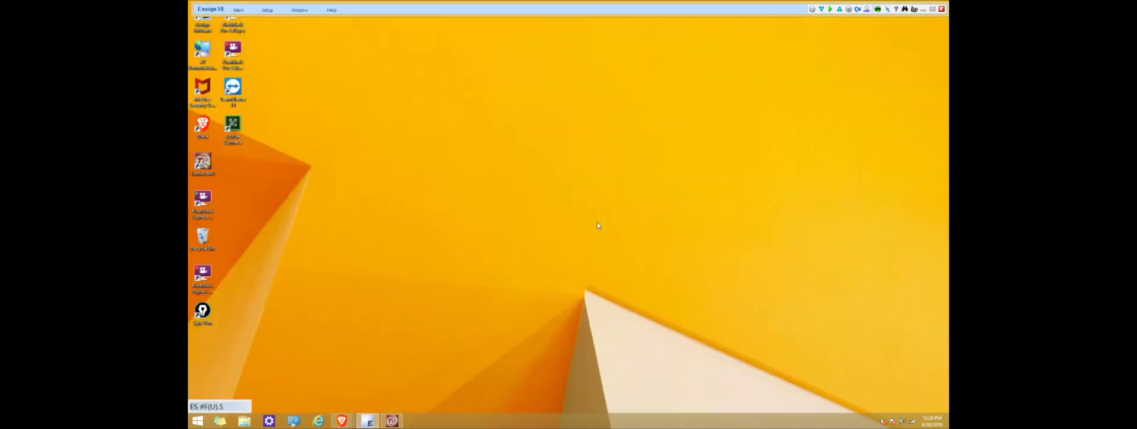
Step: Launch Epic Pen from the desktop, move its toolbar aside, and restore the ES chart
double_click(202, 313)
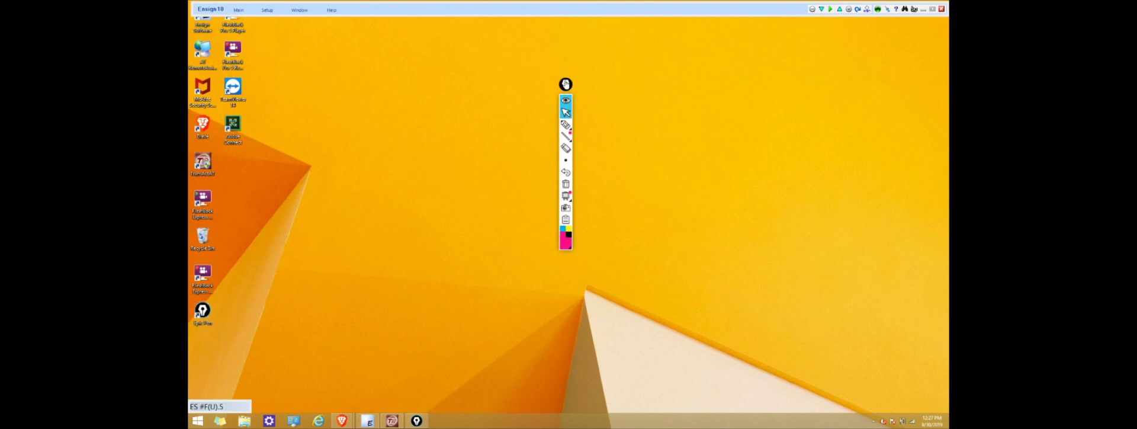
left_click_drag(566, 84, 263, 227)
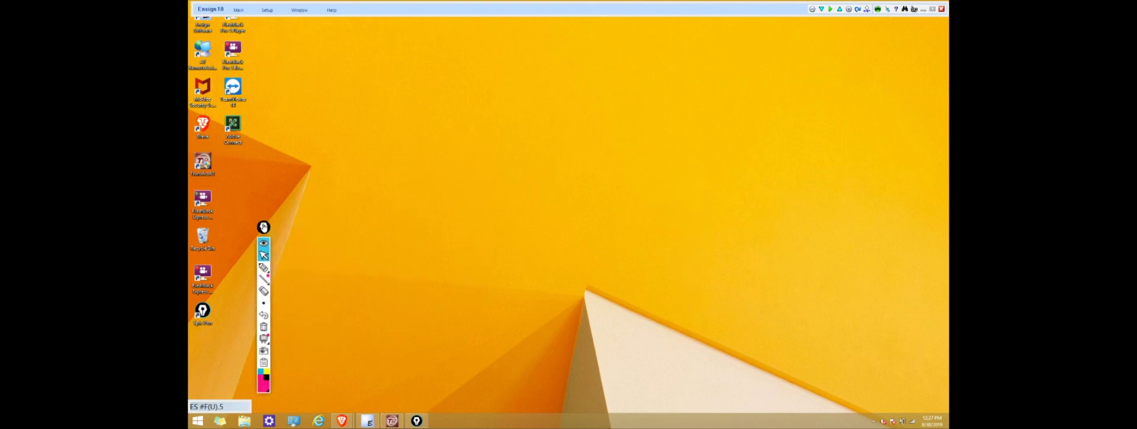
double_click(216, 405)
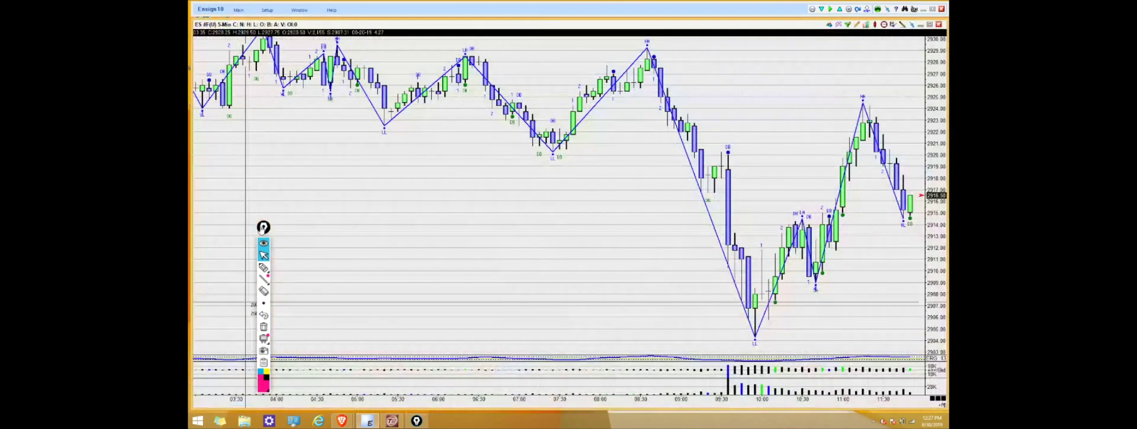
left_click_drag(263, 227, 240, 174)
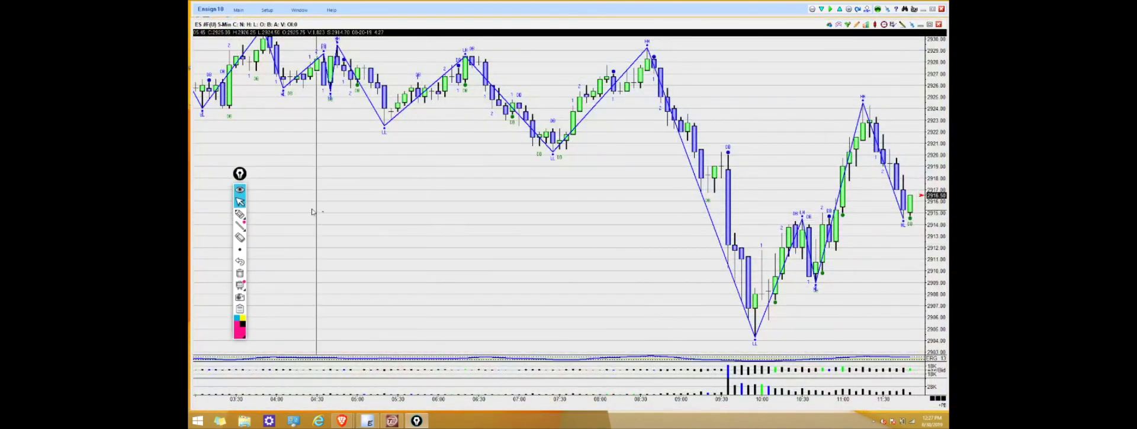
left_click(238, 190)
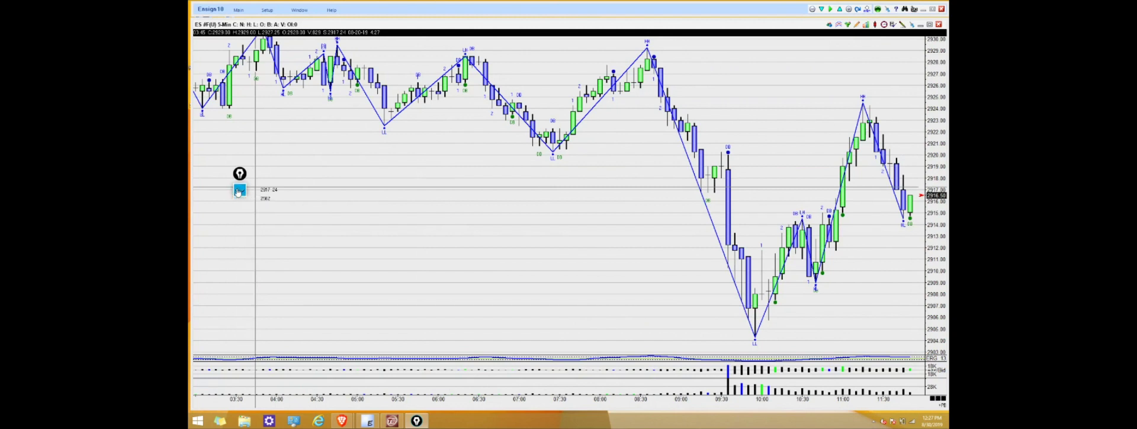
mouse_move(239, 173)
left_mouse_down()
mouse_move(345, 218)
mouse_move(325, 182)
mouse_move(252, 194)
left_mouse_up()
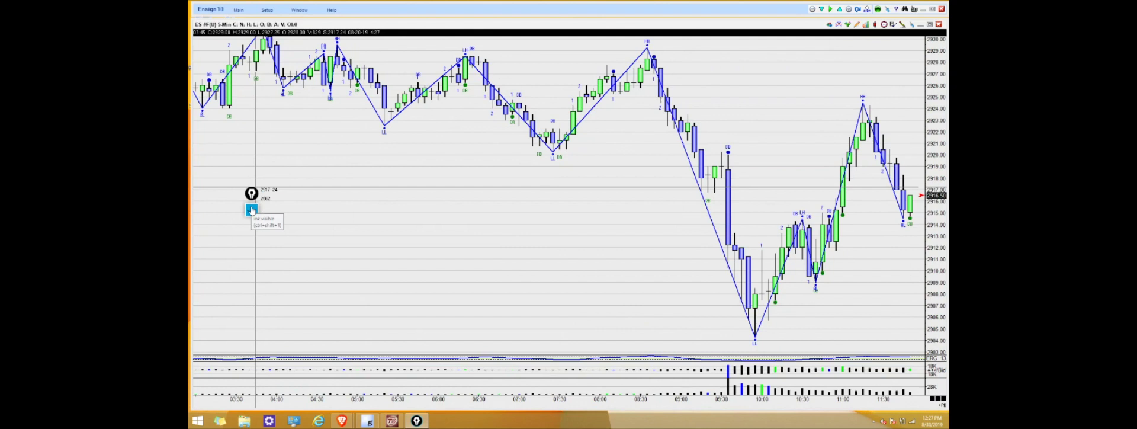
left_click(251, 209)
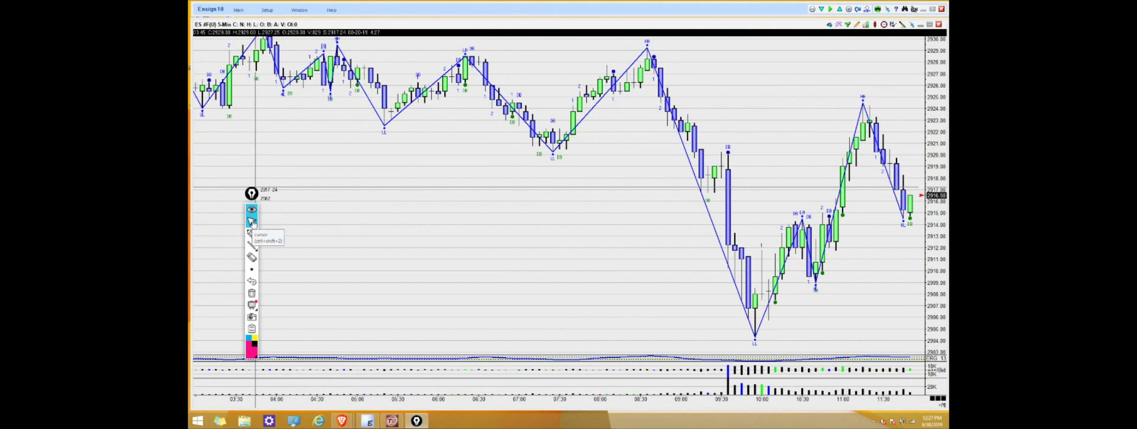
mouse_move(250, 233)
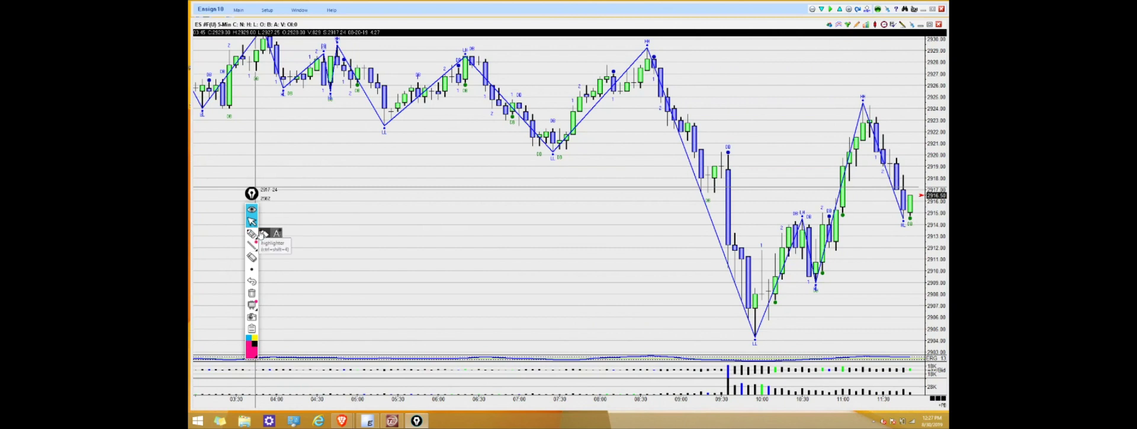
left_click(262, 234)
Step: Pick a new ink colour and draw a pink U face with two eyes and a blue smile
left_click(252, 350)
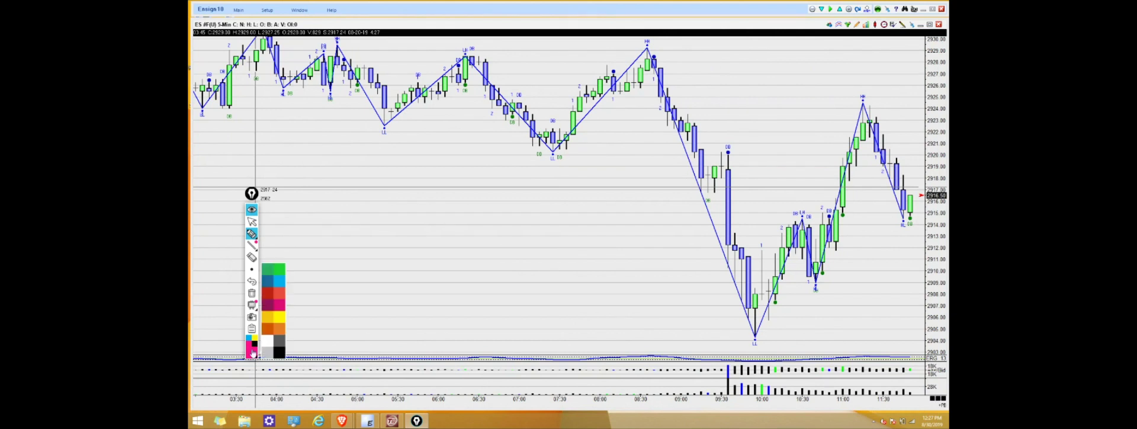
left_click(277, 312)
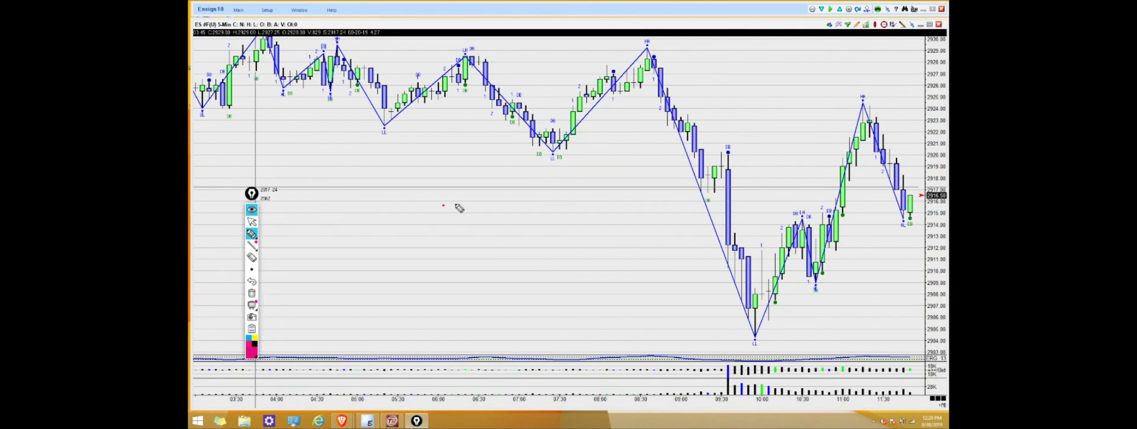
mouse_move(442, 207)
left_mouse_down()
mouse_move(447, 220)
mouse_move(453, 209)
left_mouse_up()
left_click(442, 232)
left_click(447, 232)
left_click_drag(434, 239, 454, 239)
Step: Draw a light-blue smiley face with two eyes and a smile beside it
mouse_move(251, 232)
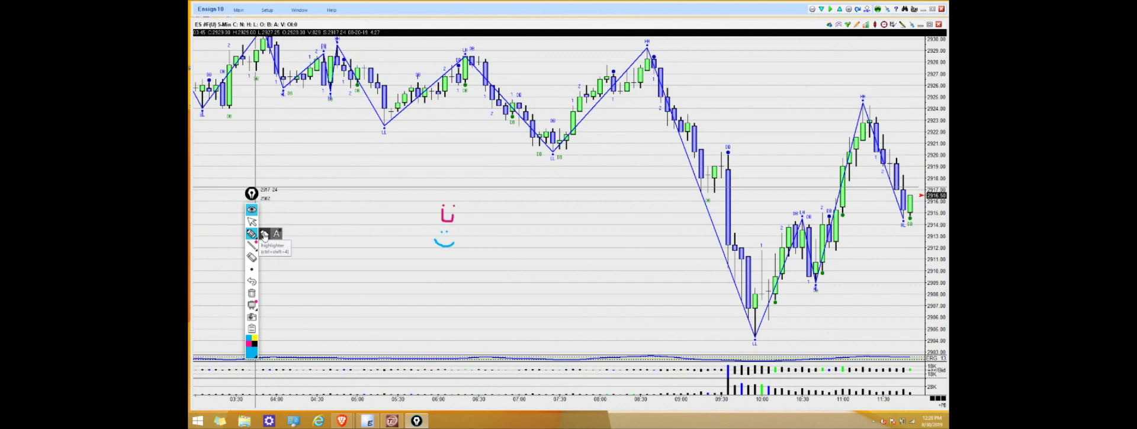
left_click(264, 234)
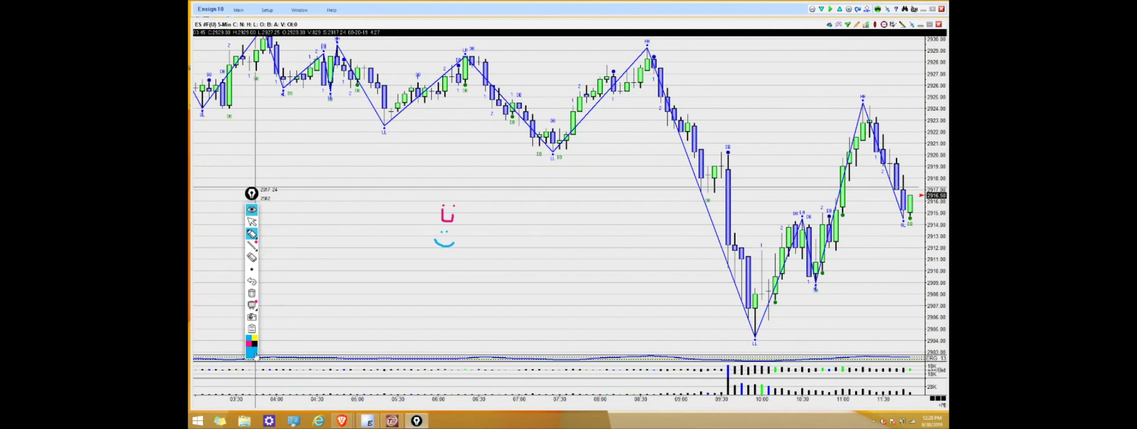
left_click(500, 209)
left_click(492, 209)
left_click_drag(491, 217, 509, 217)
Step: Try the PRO-only Line tool, dismiss its prompt, and select the eraser
mouse_move(252, 246)
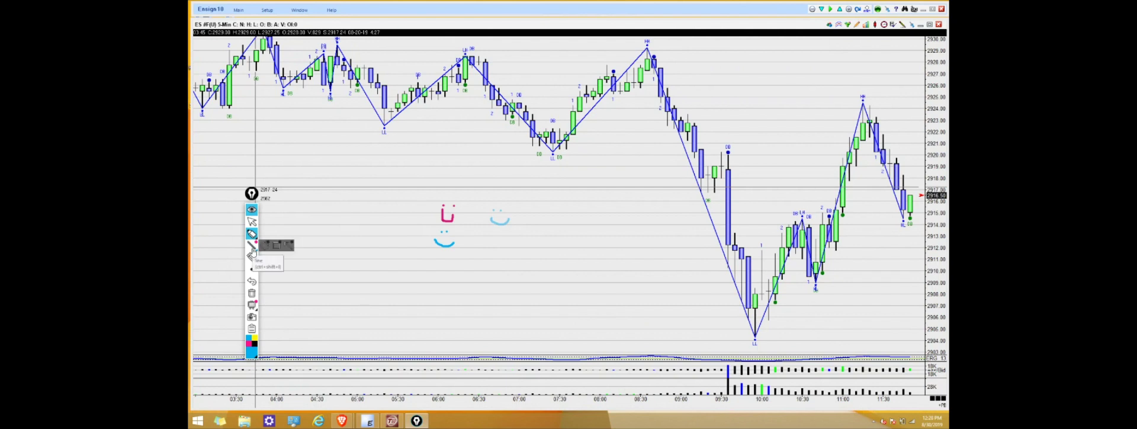
left_click(251, 246)
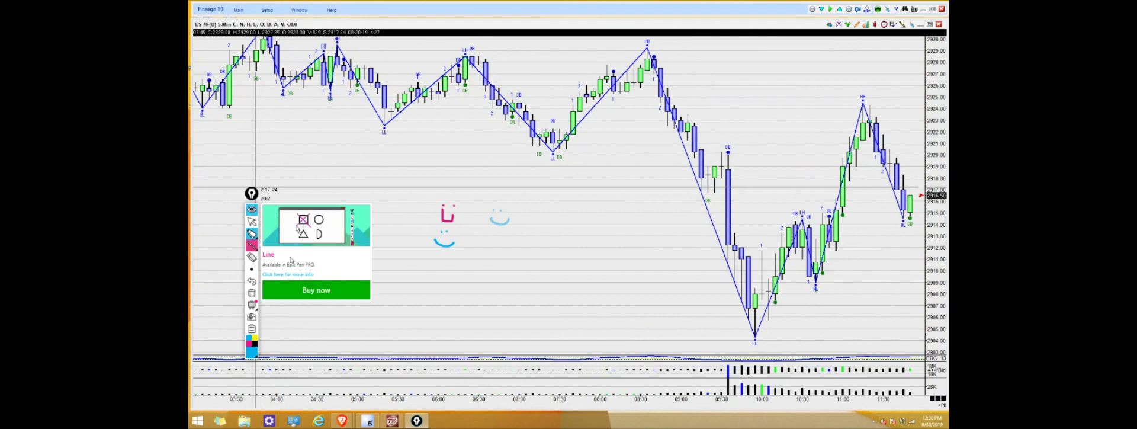
left_click(253, 257)
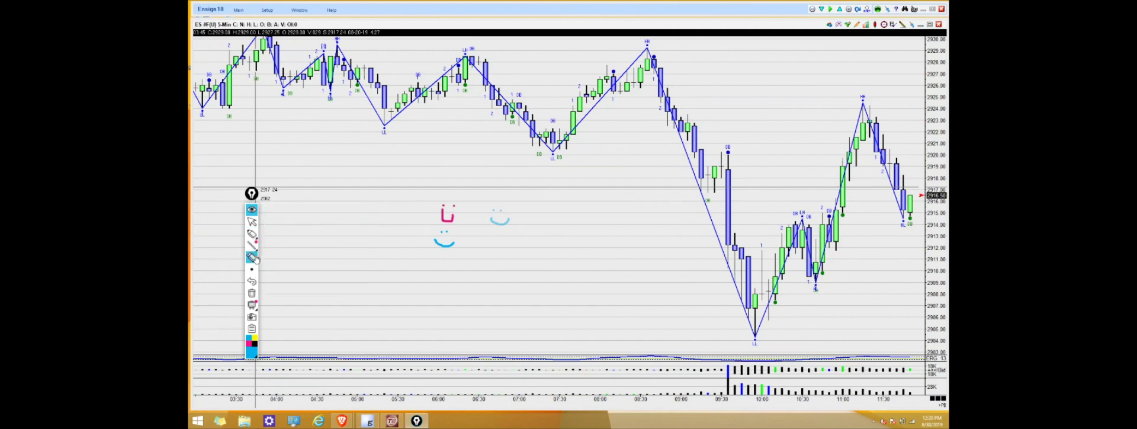
Step: Erase the first face's blue smile, blue dots and pink U stroke
left_click(445, 244)
left_click(445, 232)
left_click(445, 221)
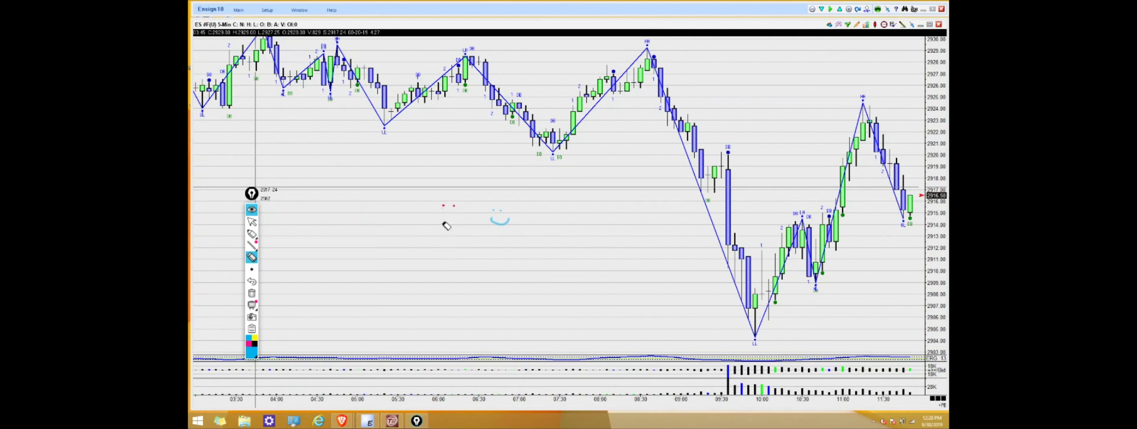
Step: Place a big cyan dot with the very large pen size, then a small mark below it with a smaller size
mouse_move(251, 270)
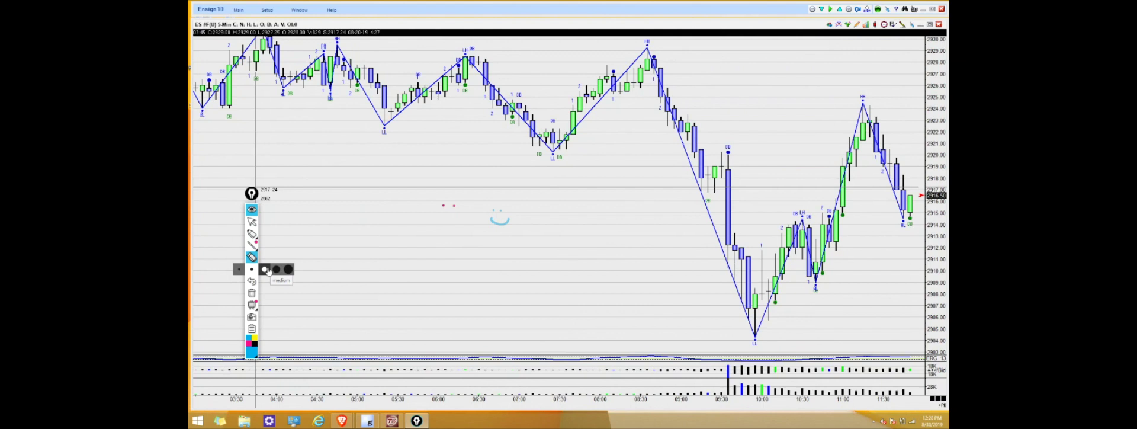
left_click(287, 271)
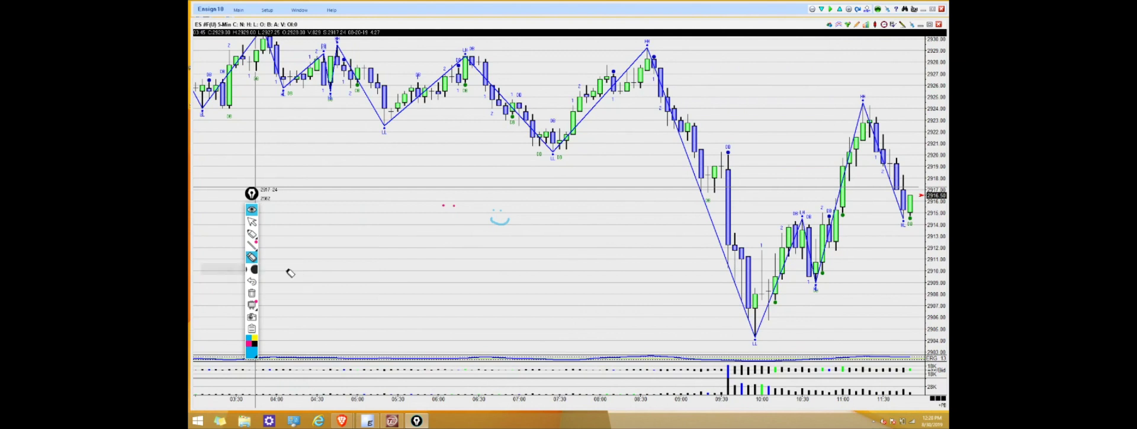
left_click(381, 231)
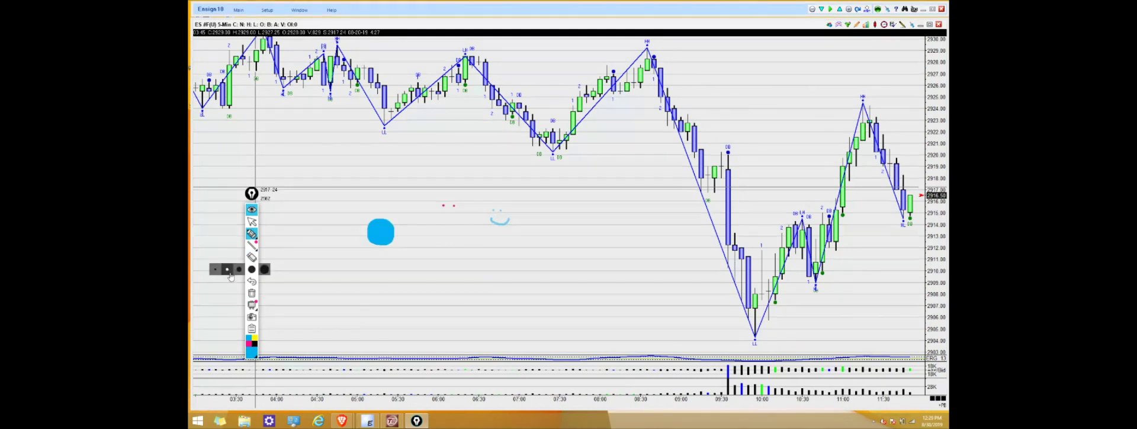
left_click(226, 269)
left_click_drag(382, 265, 379, 267)
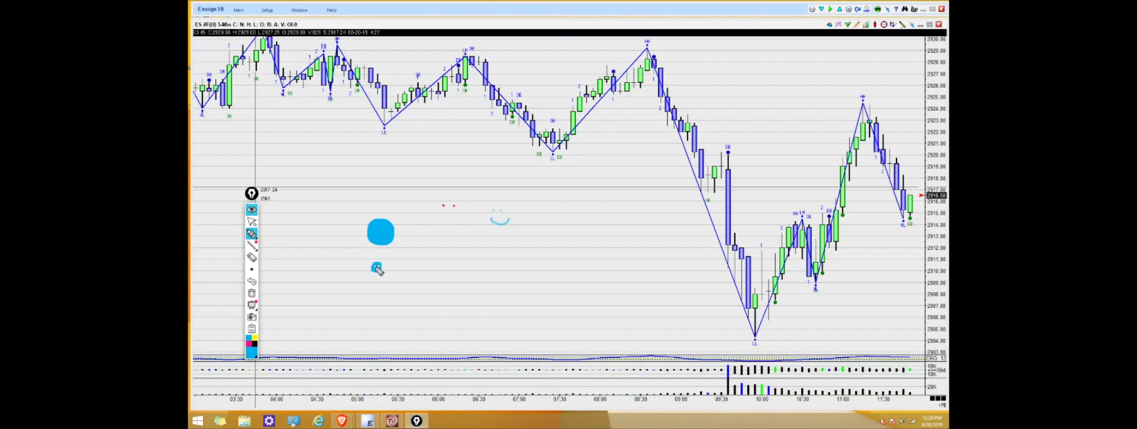
Step: Undo the small mark, sketch a freehand cyan stroke, then clear all ink from the chart
left_click(252, 283)
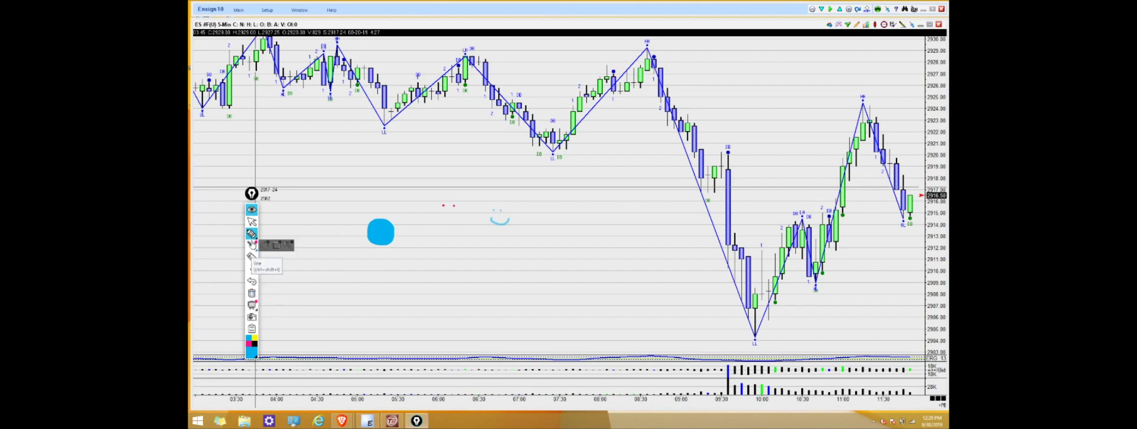
mouse_move(251, 239)
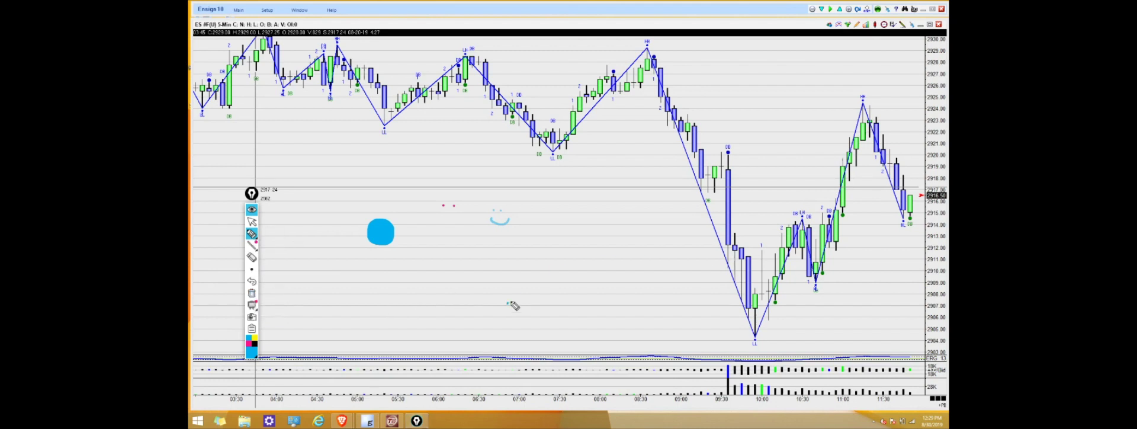
mouse_move(507, 304)
left_mouse_down()
mouse_move(703, 254)
mouse_move(485, 195)
mouse_move(540, 216)
mouse_move(606, 268)
mouse_move(510, 239)
mouse_move(584, 163)
left_mouse_up()
left_click(253, 302)
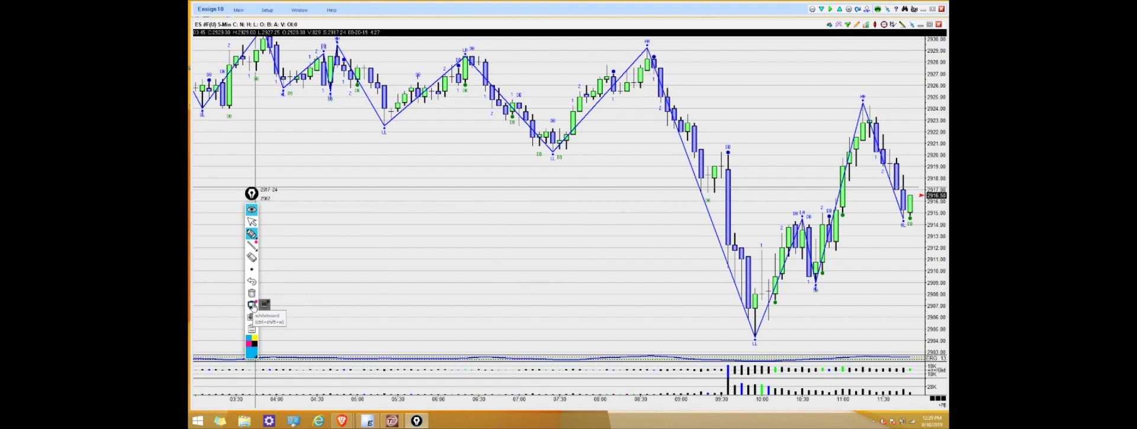
Step: Try the PRO-only Whiteboard background, then open the Epic Pen main menu
left_click(253, 304)
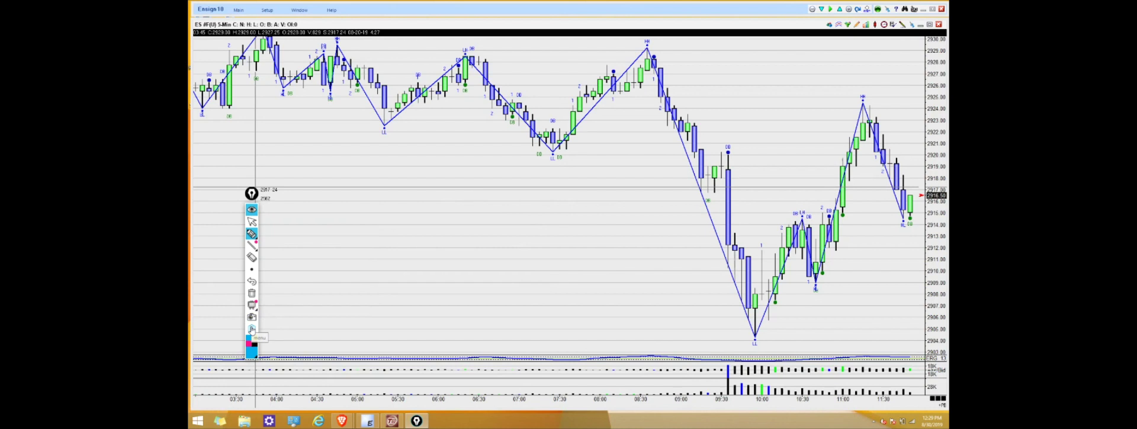
left_click(252, 329)
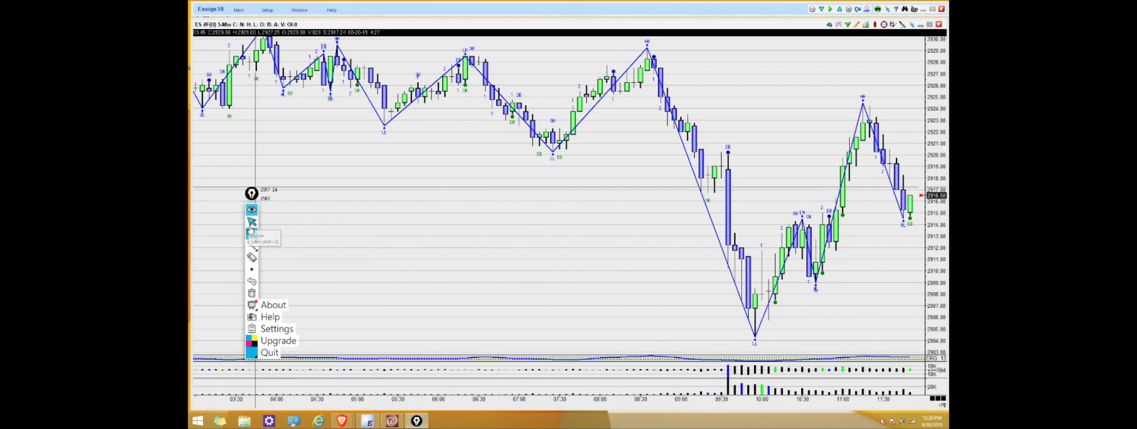
mouse_move(251, 234)
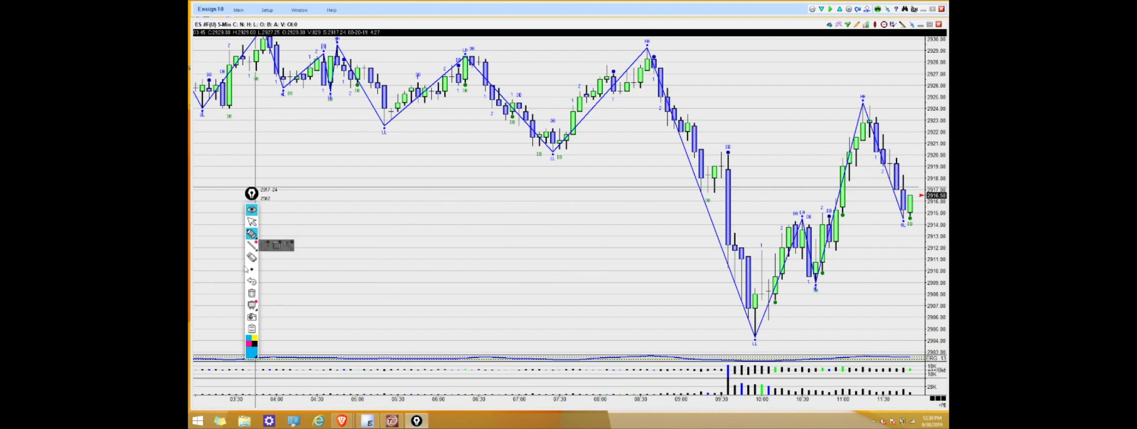
Step: Switch the ink to dark red and trace the rally from the LL low and the climb to the HH peak
mouse_move(252, 349)
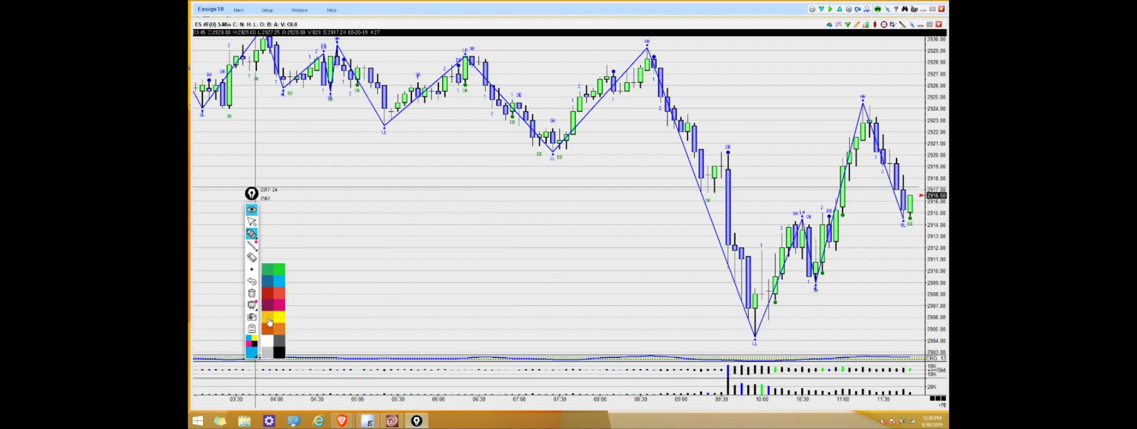
left_click(272, 305)
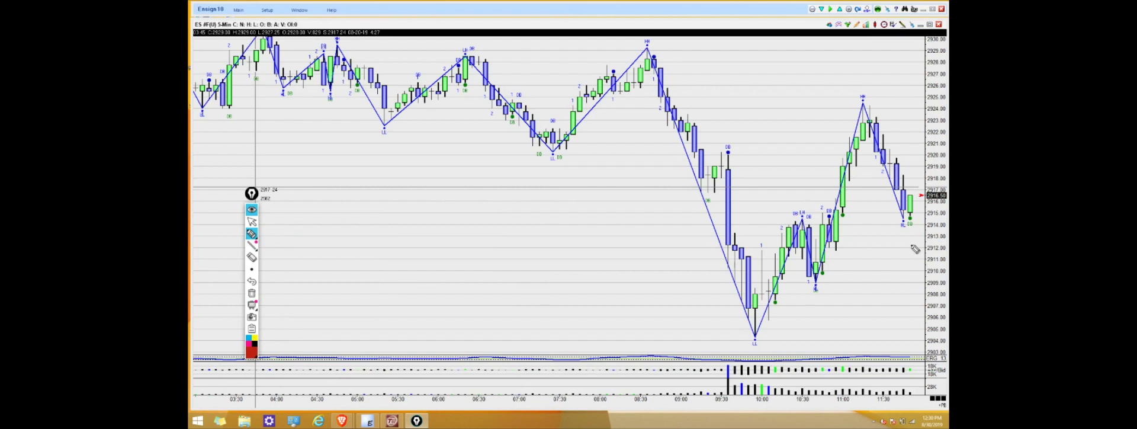
mouse_move(916, 240)
left_mouse_down()
mouse_move(902, 256)
mouse_move(902, 238)
mouse_move(914, 246)
left_mouse_up()
left_click_drag(797, 219, 747, 325)
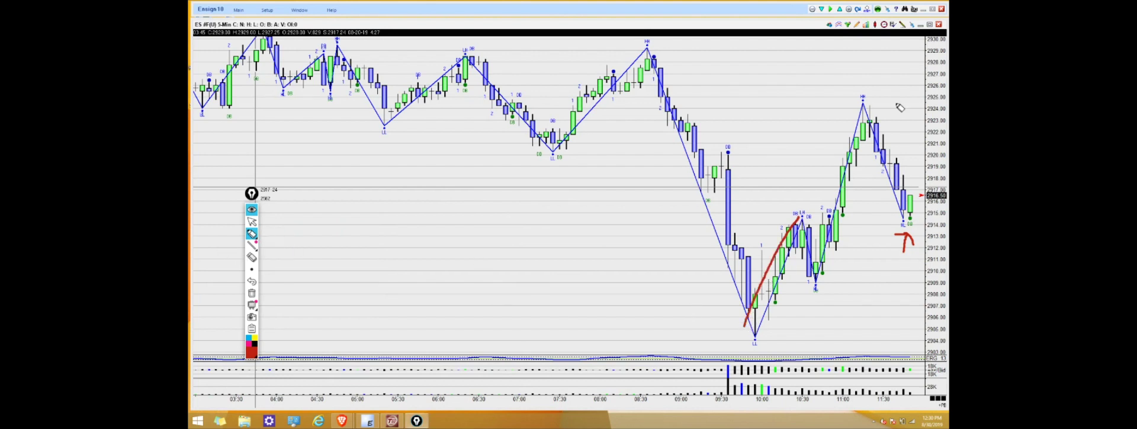
mouse_move(862, 102)
left_mouse_down()
mouse_move(808, 285)
mouse_move(827, 286)
left_mouse_up()
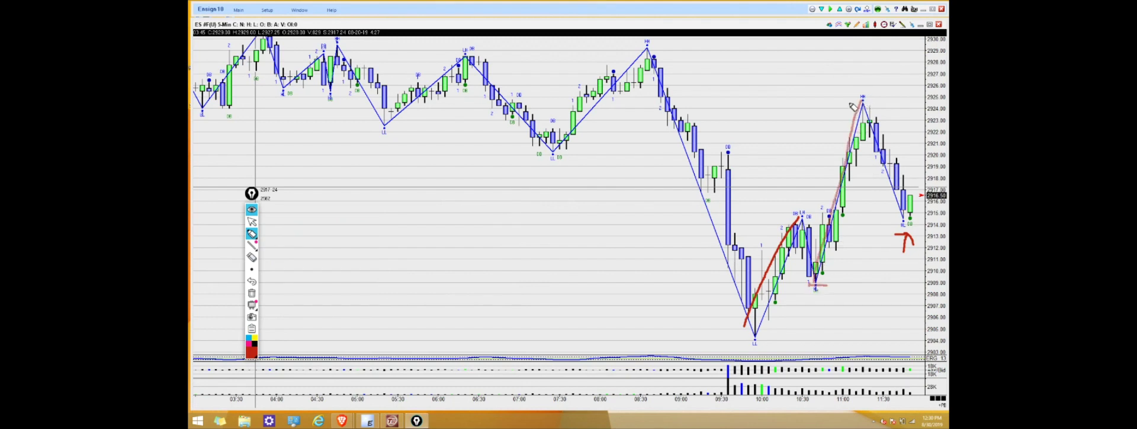
Step: Mark the HH peak, 10:40 LH peak, 10:00 LL low and a level near 2917 with short red lines
left_click_drag(851, 101, 874, 100)
left_click_drag(797, 218, 816, 217)
left_click_drag(740, 340, 771, 340)
left_click_drag(821, 188, 858, 188)
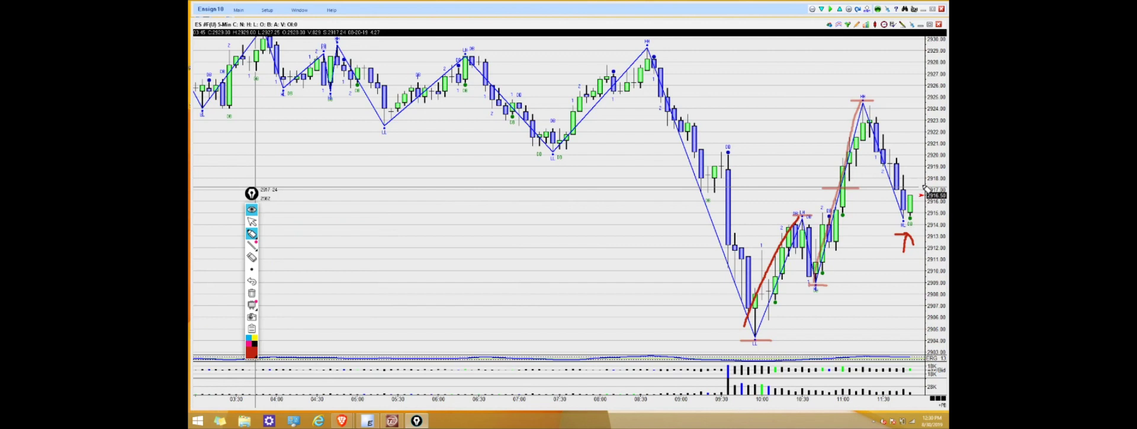
Step: Switch to the marker and begin writing the T score label
mouse_move(252, 234)
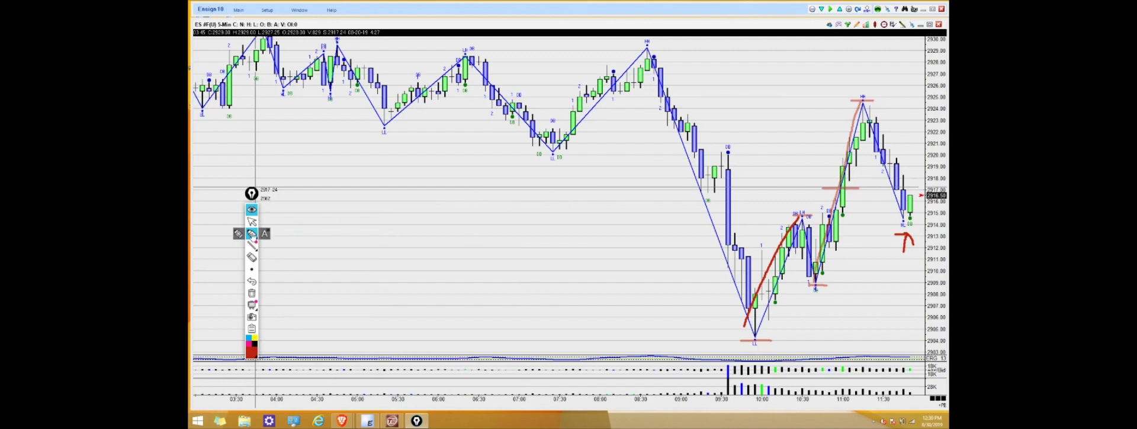
left_click(237, 233)
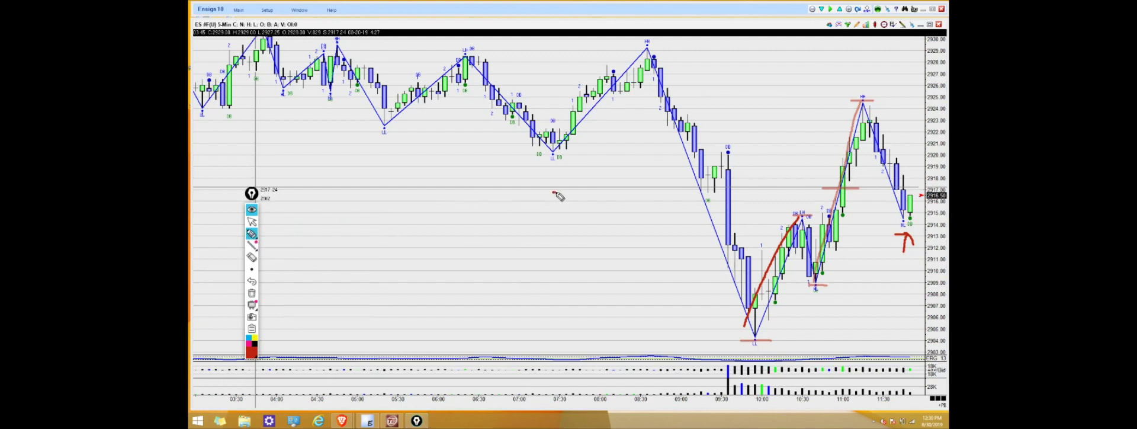
left_click_drag(559, 196, 559, 216)
Step: Handwrite the red T-0, R-0/1, C-0/1, H-0 scores and draw red lines at the recent low and below HH
left_click_drag(570, 202, 580, 202)
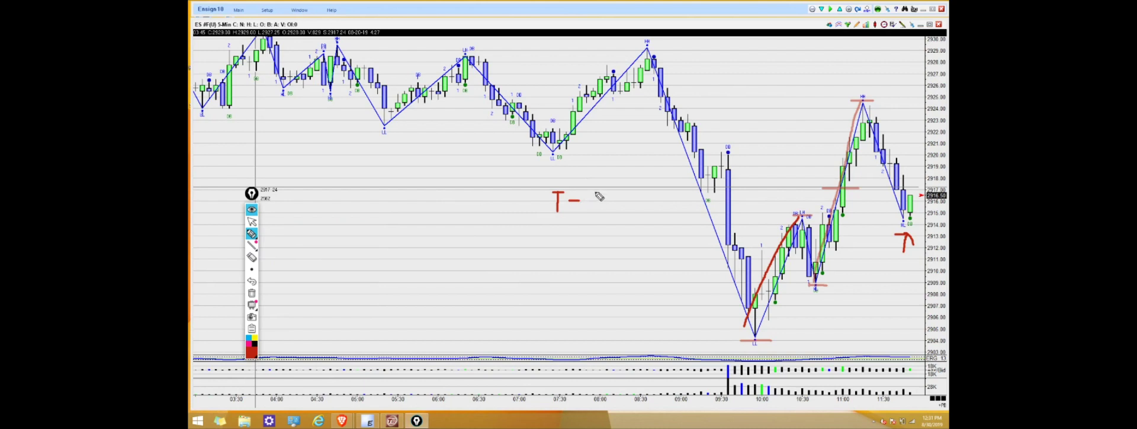
mouse_move(597, 191)
left_mouse_down()
mouse_move(589, 210)
mouse_move(599, 204)
mouse_move(596, 190)
mouse_move(554, 245)
mouse_move(579, 230)
mouse_move(591, 245)
mouse_move(600, 230)
mouse_move(628, 250)
left_mouse_up()
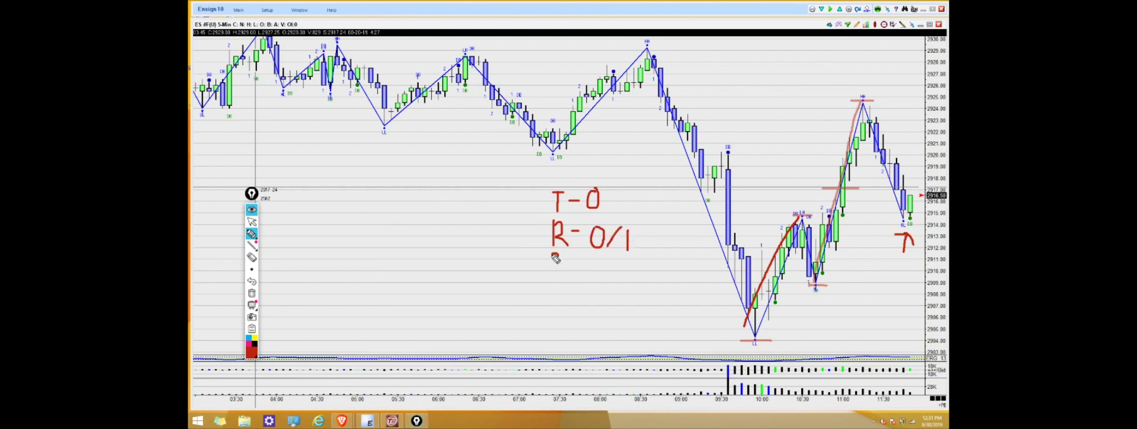
mouse_move(558, 255)
left_mouse_down()
mouse_move(559, 270)
mouse_move(588, 262)
left_mouse_up()
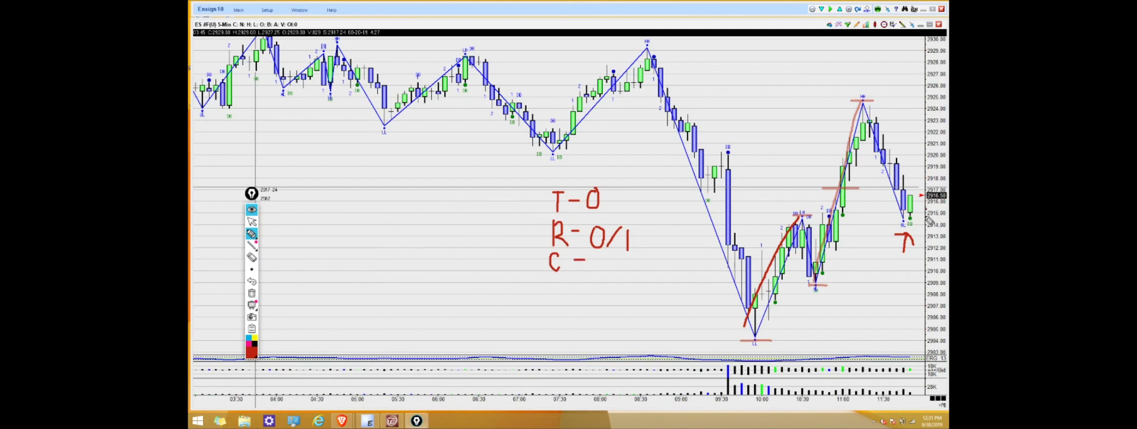
left_click_drag(858, 232, 929, 233)
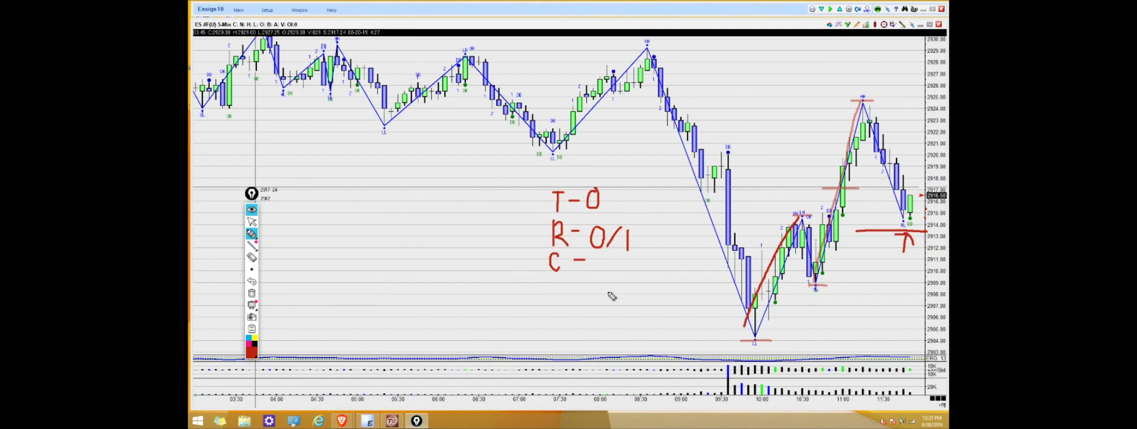
mouse_move(600, 255)
left_mouse_down()
mouse_move(598, 271)
mouse_move(600, 257)
mouse_move(623, 272)
left_mouse_up()
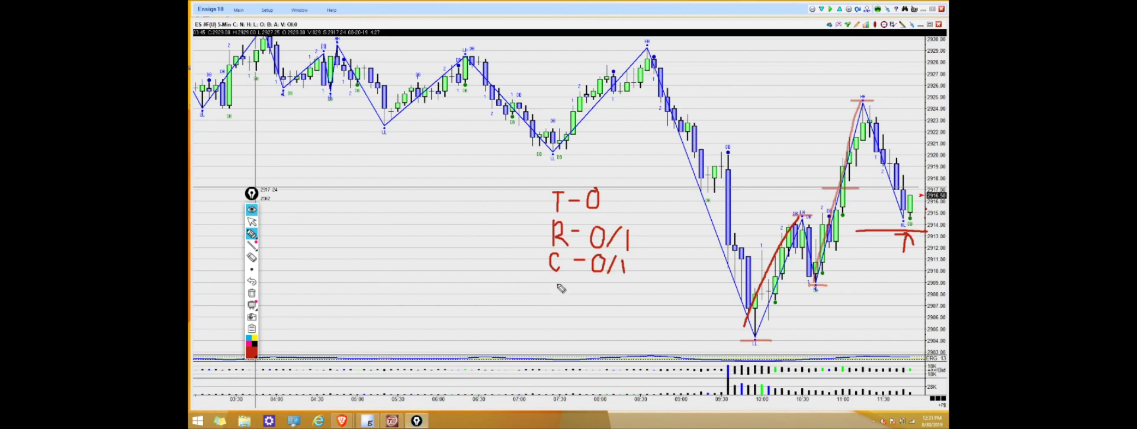
left_click_drag(552, 282, 560, 294)
left_click_drag(856, 150, 891, 150)
left_click_drag(571, 288, 602, 287)
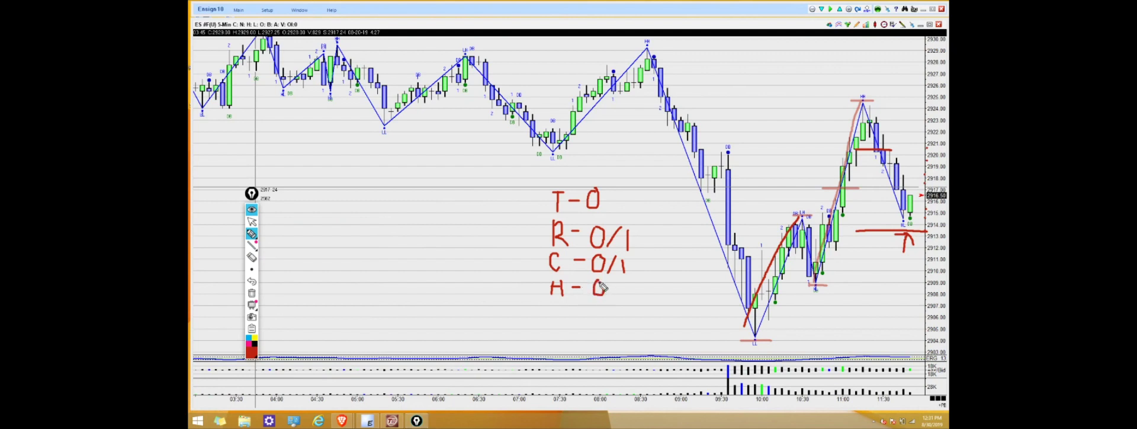
Step: Write 58-60% in green ink beneath the scores, then switch drawing off
left_click(252, 349)
left_click(277, 278)
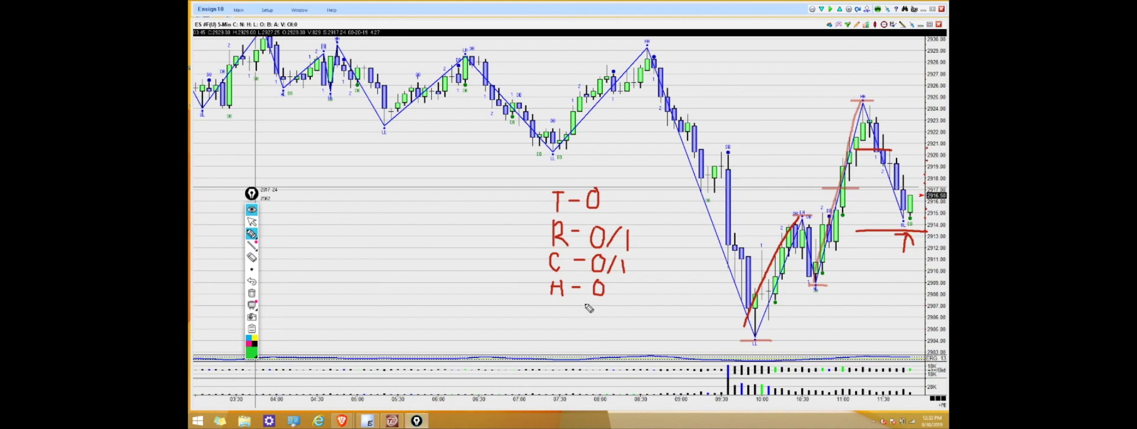
mouse_move(588, 305)
left_mouse_down()
mouse_move(596, 335)
mouse_move(581, 333)
mouse_move(609, 315)
mouse_move(615, 334)
mouse_move(612, 319)
mouse_move(657, 326)
left_mouse_up()
mouse_move(685, 299)
left_mouse_down()
mouse_move(674, 332)
mouse_move(708, 318)
mouse_move(689, 300)
mouse_move(717, 303)
mouse_move(709, 335)
left_mouse_up()
left_click_drag(720, 325, 720, 327)
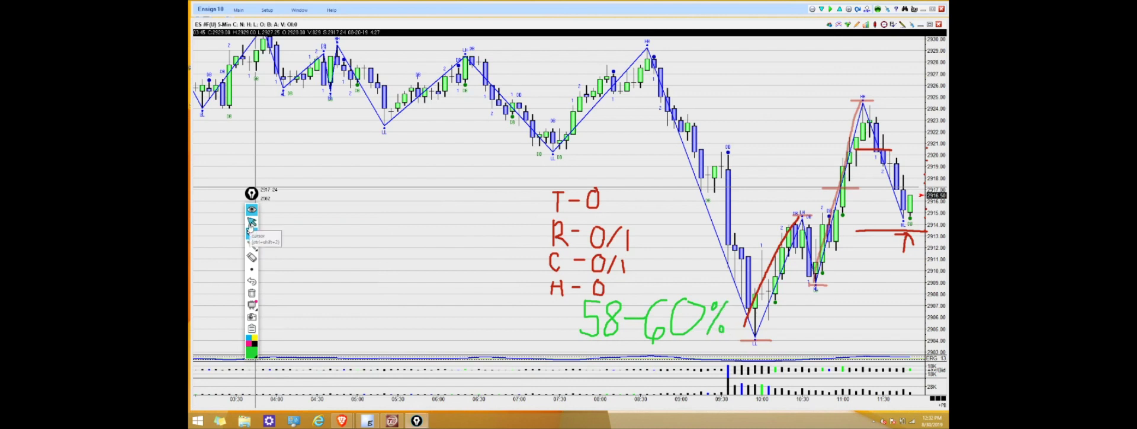
left_click(251, 222)
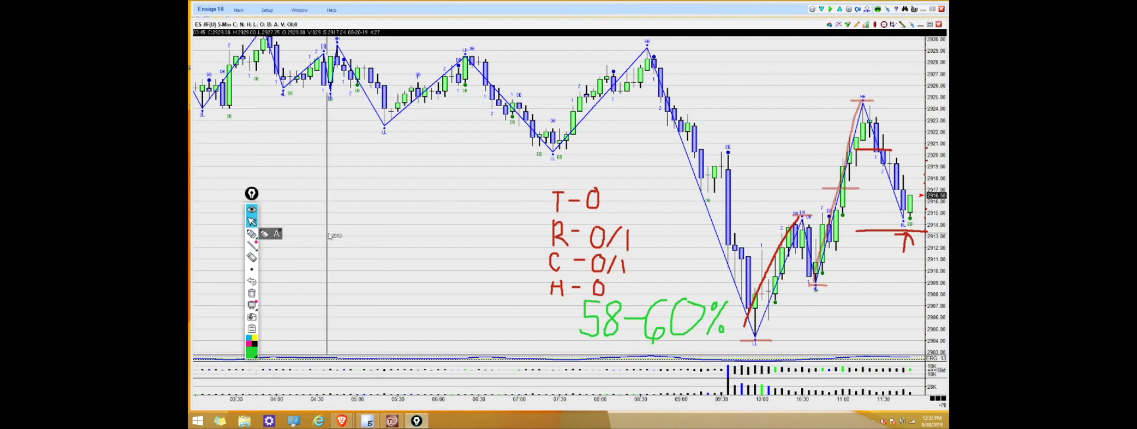
Step: Bring up the Windows Start screen from the taskbar
left_click(197, 421)
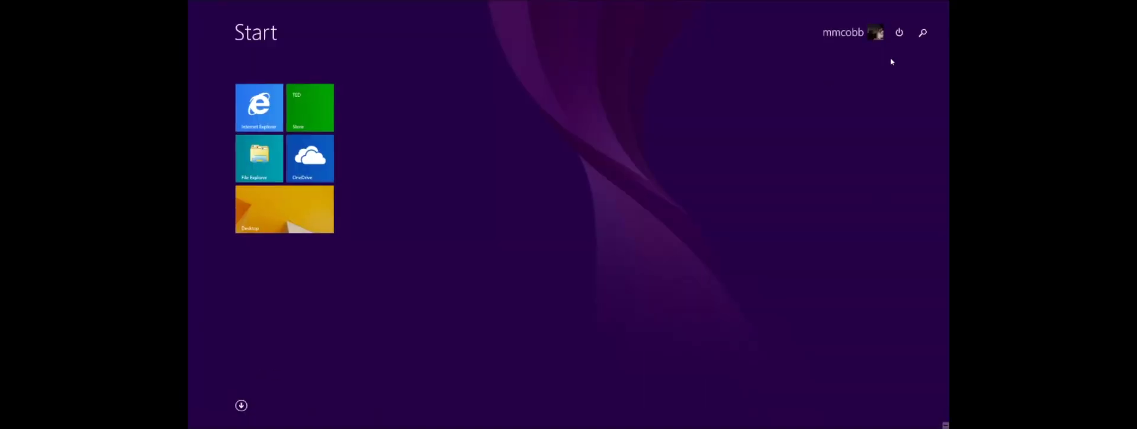
Step: Search the Start screen for 'snip' and launch Snipping Tool
left_click(921, 33)
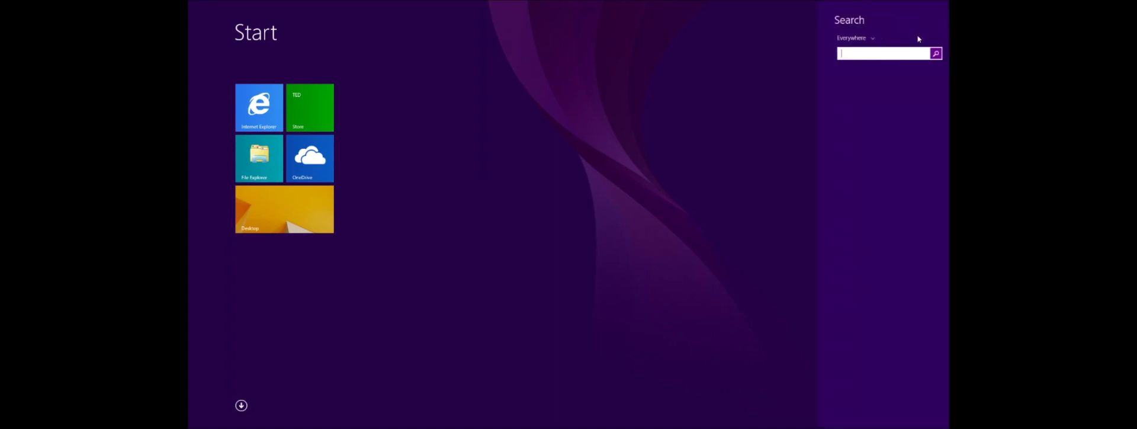
type("sn")
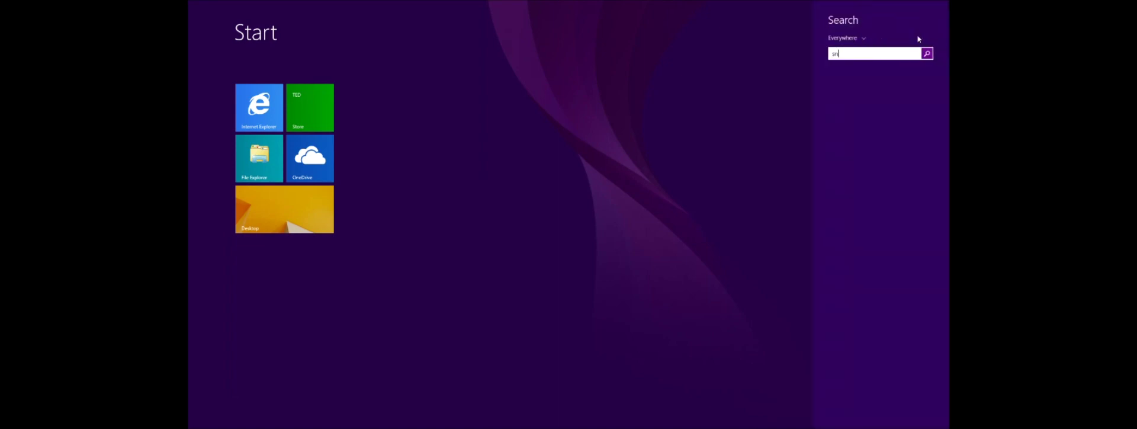
type("ipping Tool")
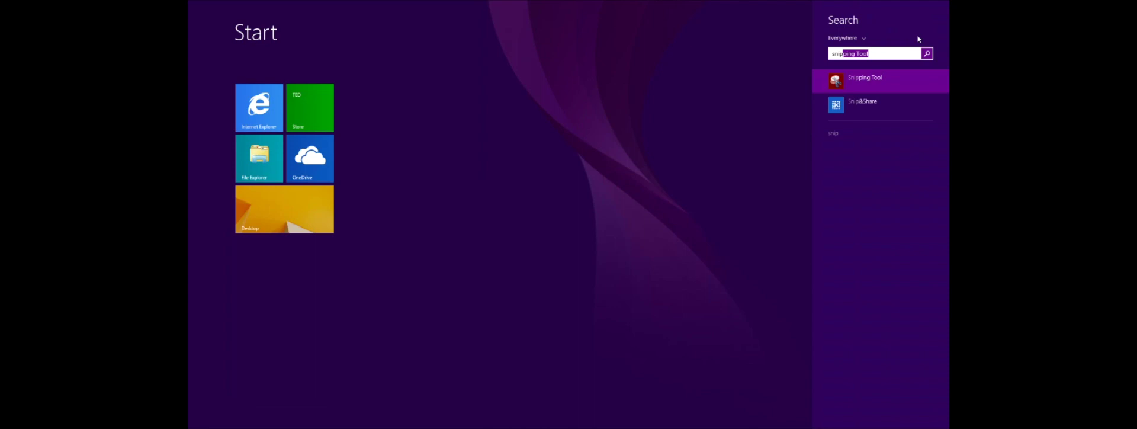
key("Return")
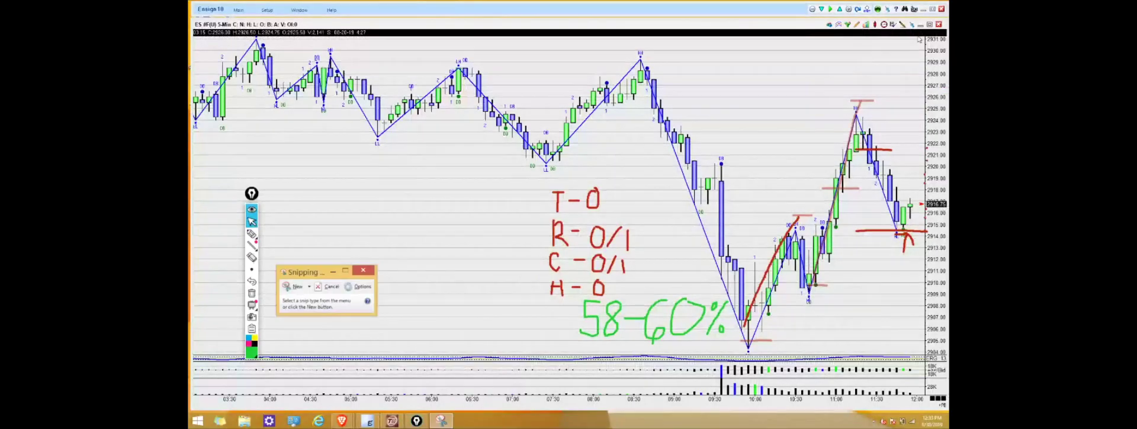
Step: Take a rectangular snip covering the whole annotated ES chart
left_click_drag(316, 272, 502, 168)
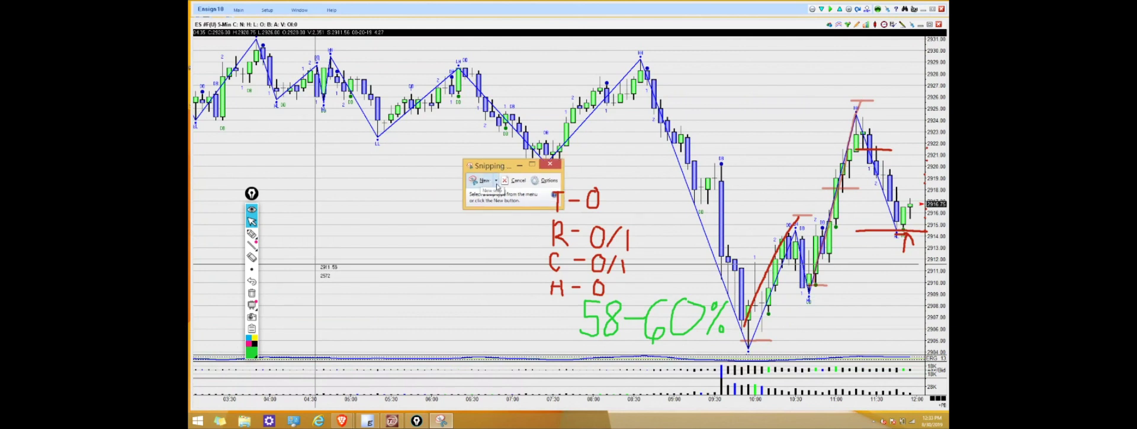
left_click(496, 181)
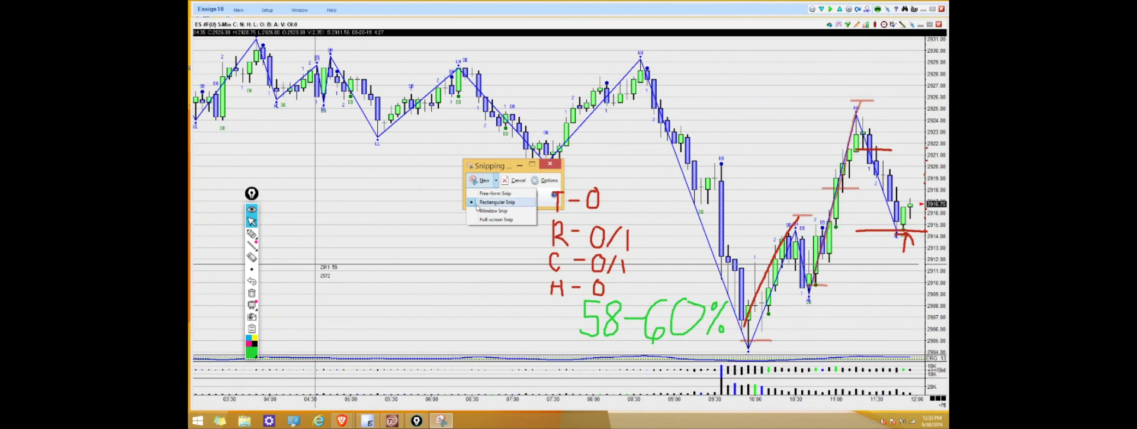
left_click(512, 207)
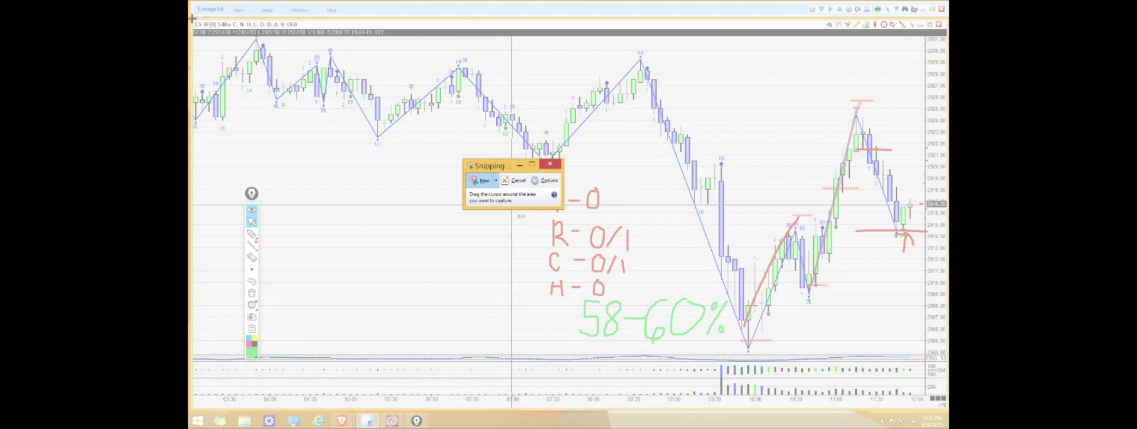
left_click_drag(191, 18, 946, 408)
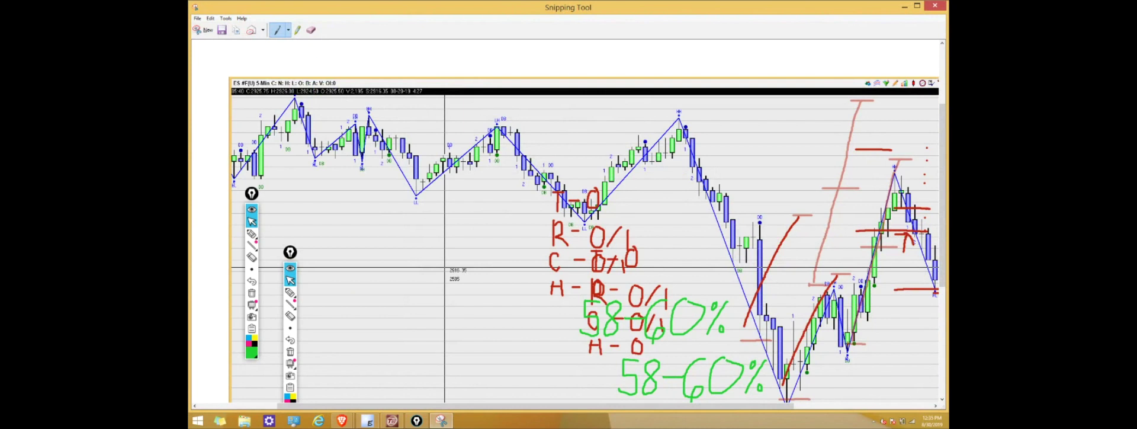
Step: Move the Epic Pen toolbar aside, clear the overlapping ink, and open Save As for the snip
left_click_drag(251, 193, 213, 66)
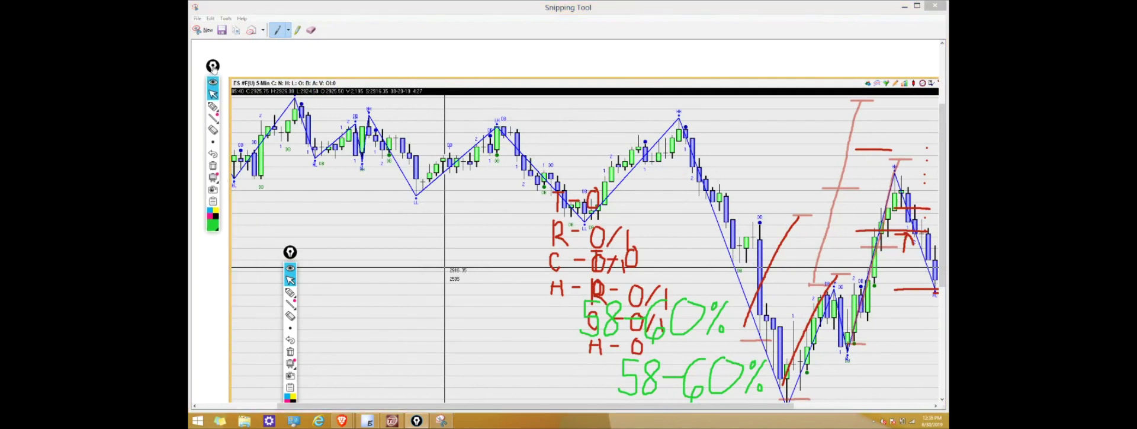
left_click(213, 166)
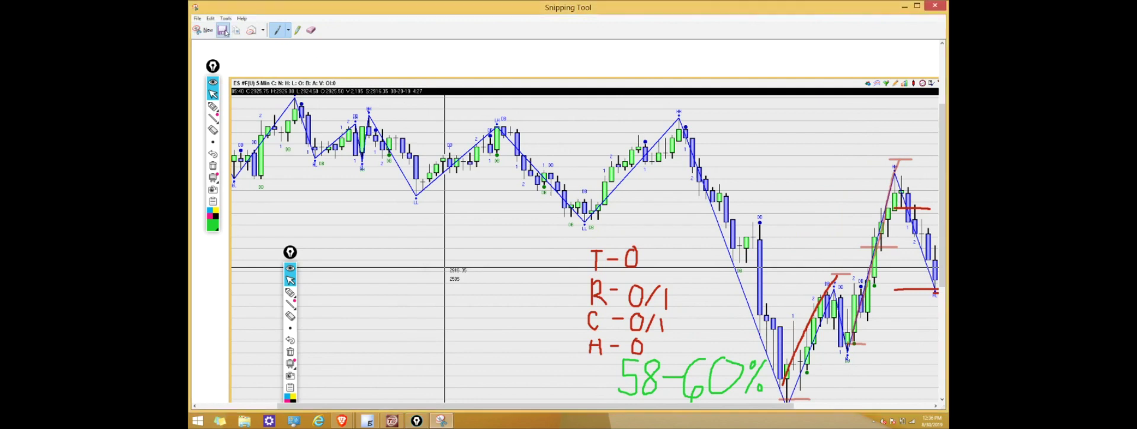
left_click(224, 32)
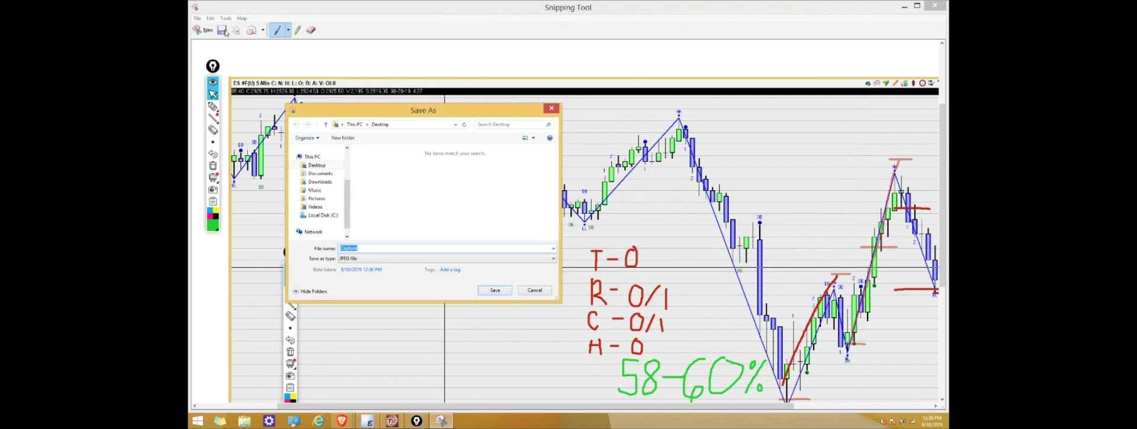
Step: Save the capture to the Desktop as JPEG '20180820_1150_Long' and close Snipping Tool
type("1908")
type("20_1150_Long")
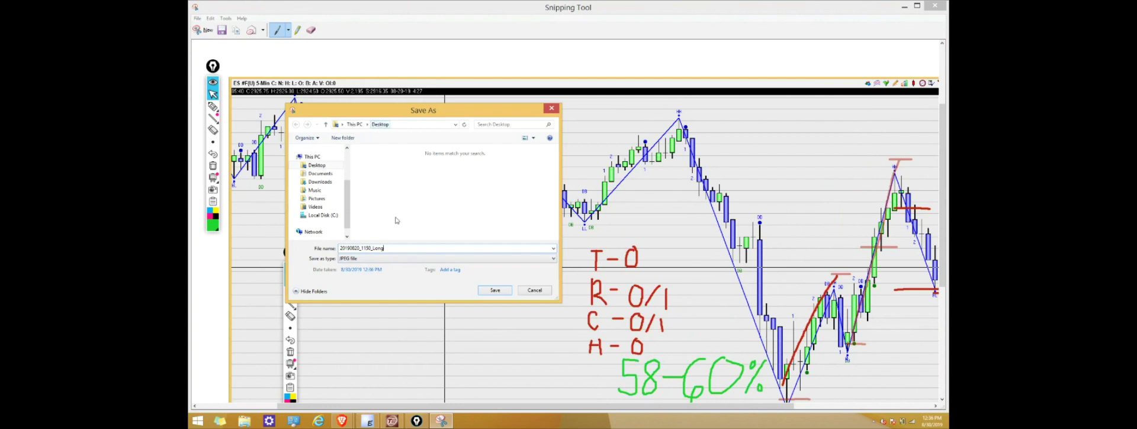
left_click(497, 293)
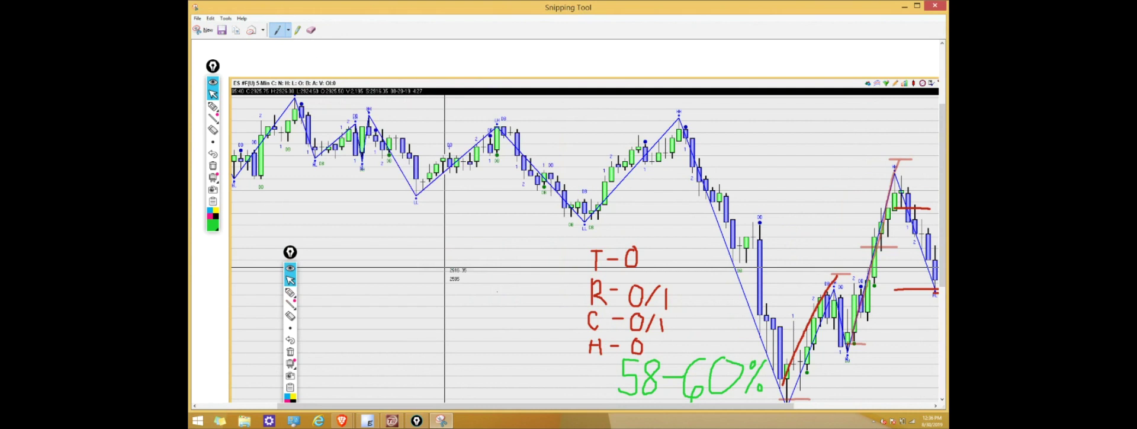
key("alt+F4")
left_click(245, 420)
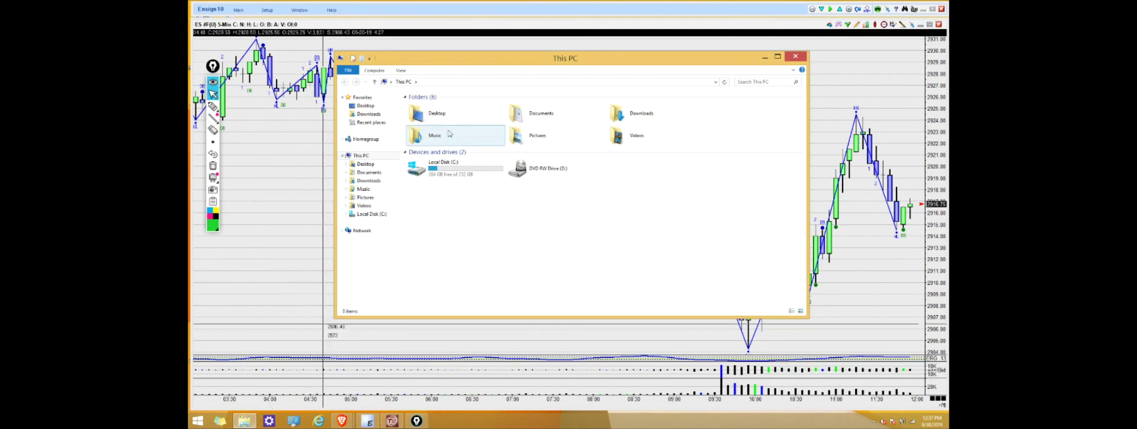
Step: Create a 'Trade Screenshots' folder on the Desktop and close the Explorer window
left_click(371, 166)
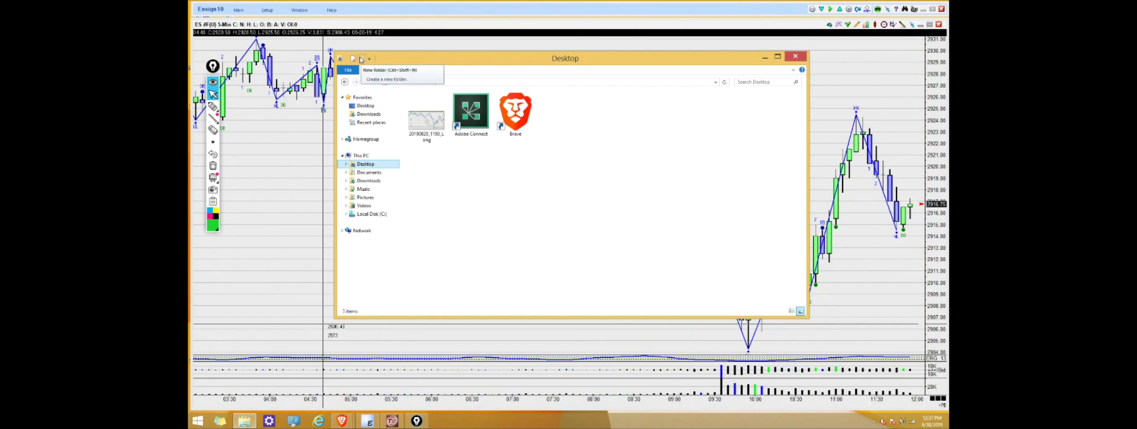
left_click(362, 59)
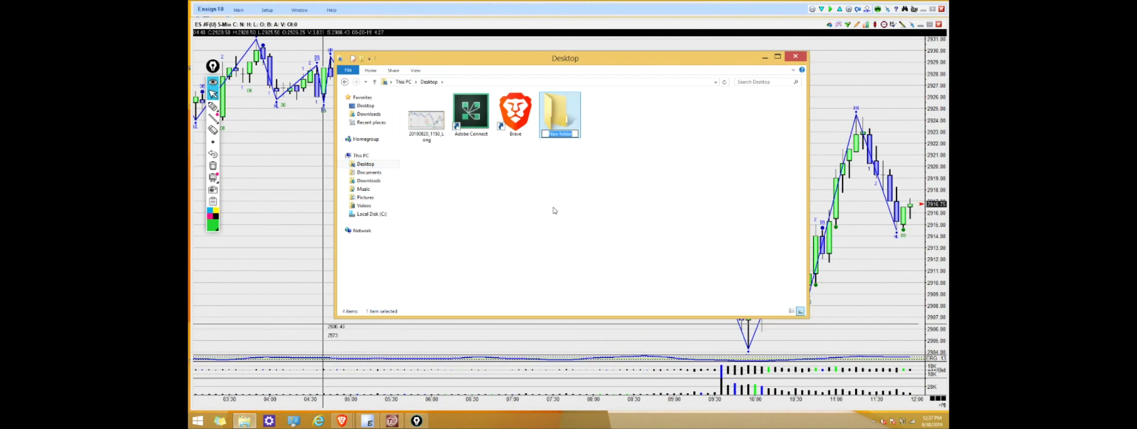
type("Trade Sc")
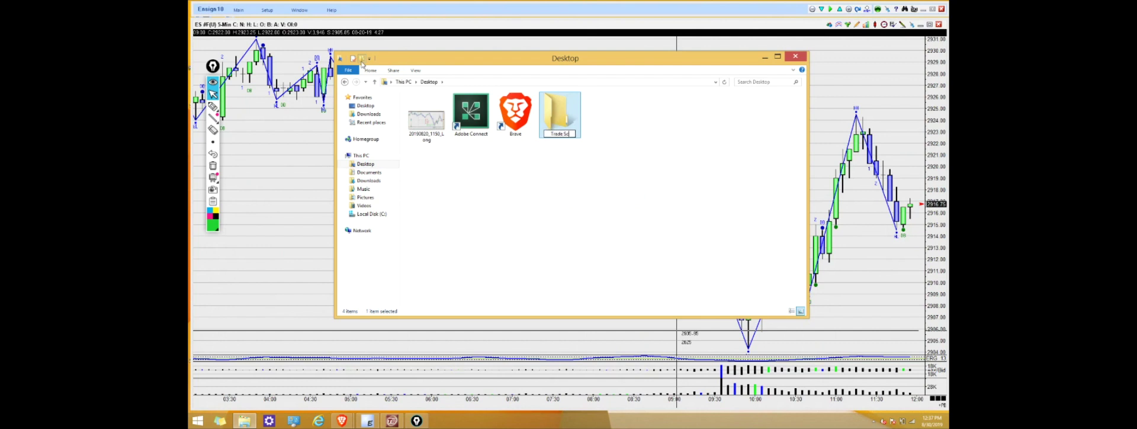
type("reenshots")
key("Return")
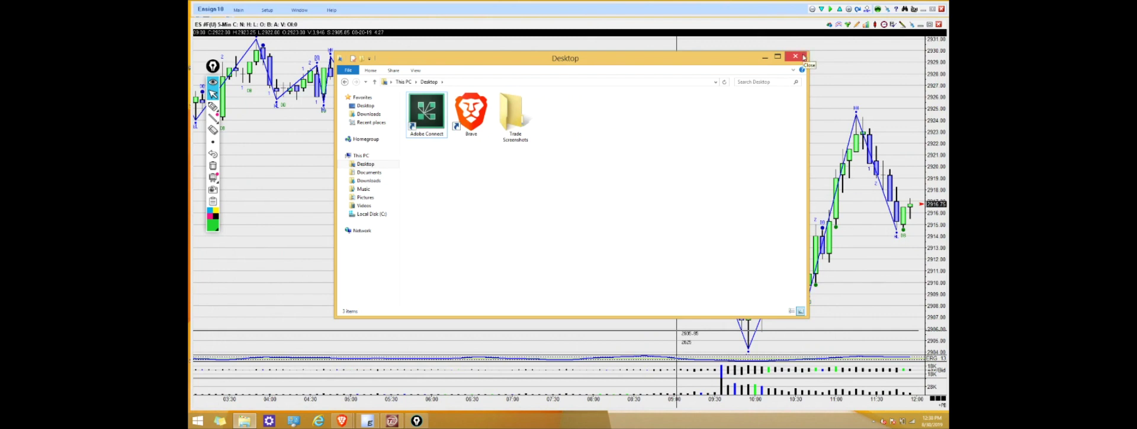
left_click(795, 57)
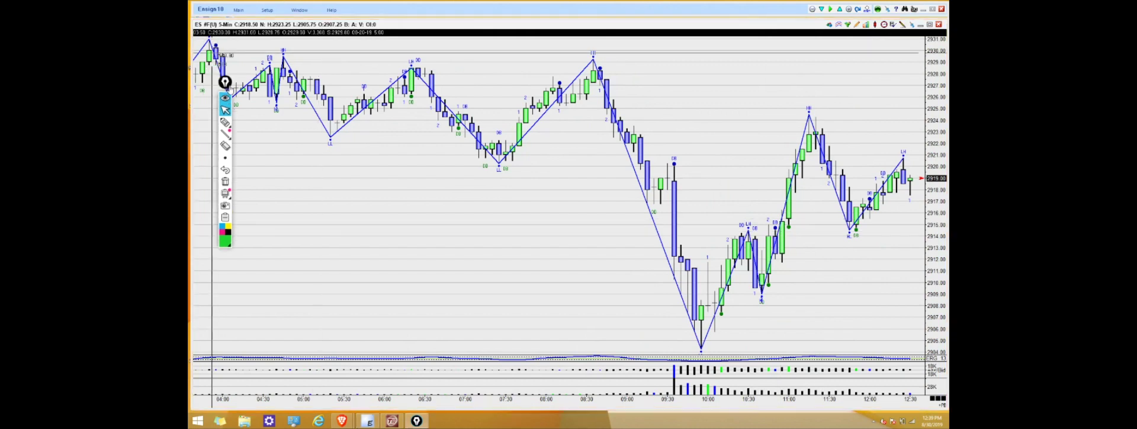
Step: Move the Epic Pen toolbar onto the chart and select the pen with cyan ink
left_click_drag(225, 82, 348, 169)
mouse_move(349, 211)
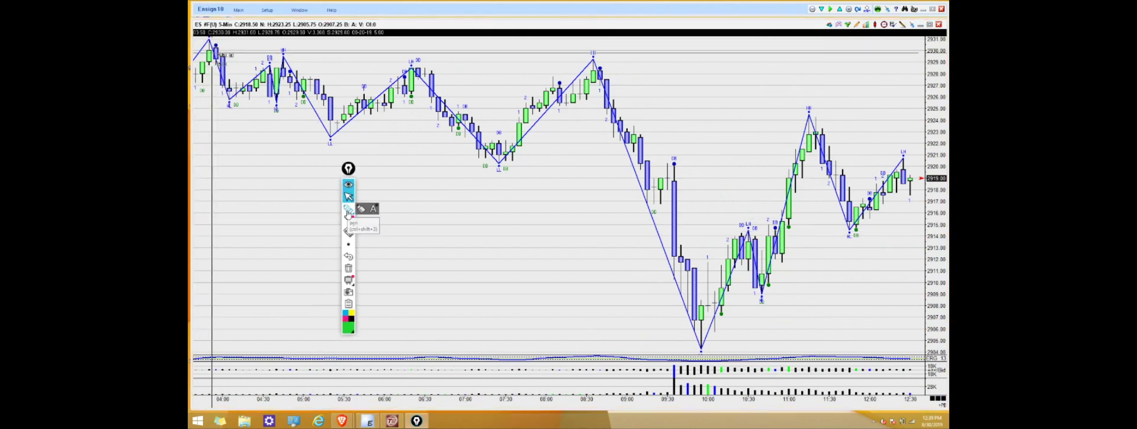
left_click(348, 209)
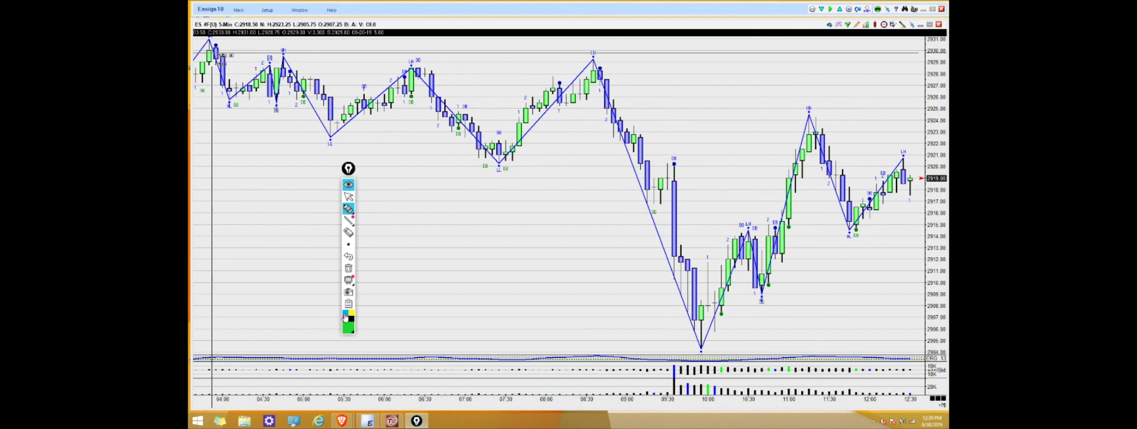
left_click(345, 312)
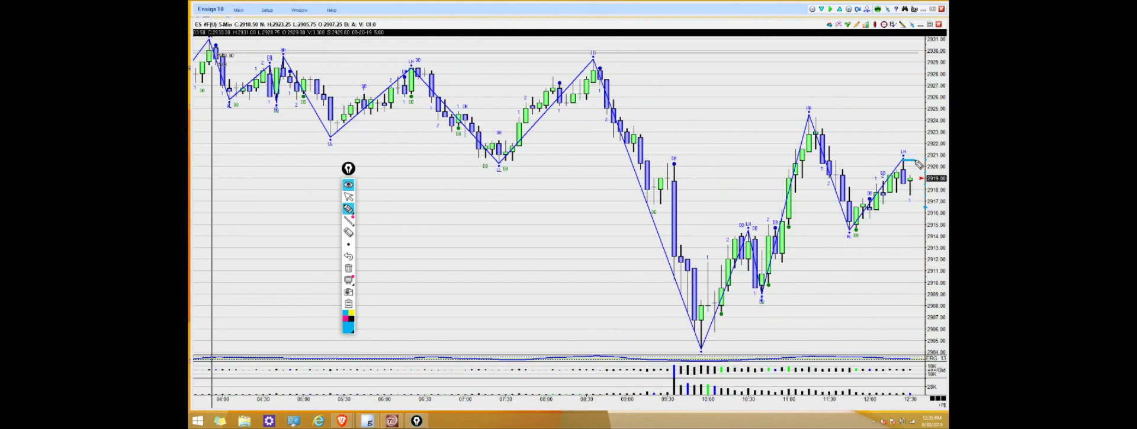
Step: Draw a short line at the latest candles and write 'R+4' above the 11:15 high
left_click_drag(916, 160, 898, 160)
mouse_move(834, 125)
left_mouse_down()
mouse_move(831, 111)
mouse_move(847, 124)
left_mouse_up()
left_click_drag(843, 116, 867, 125)
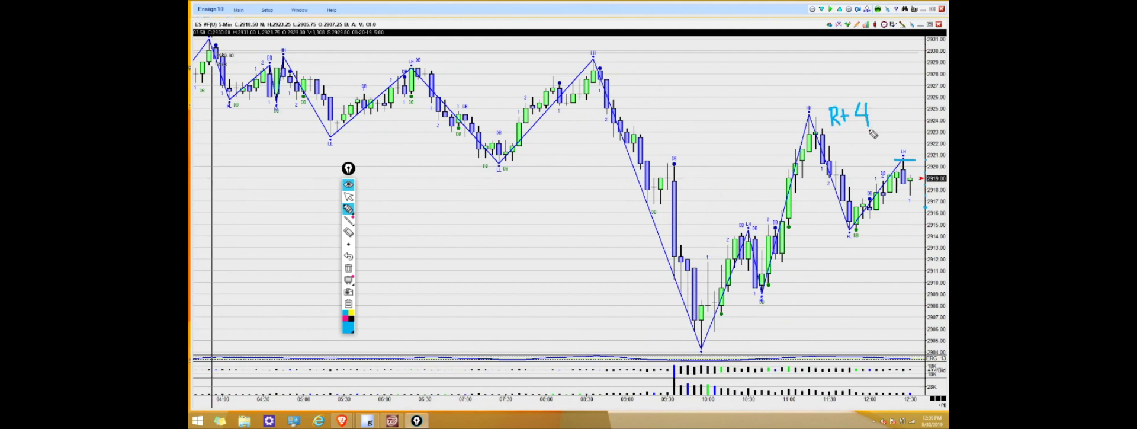
left_click(348, 196)
Step: Launch Snipping Tool from a Start search for 'sni'
key("super")
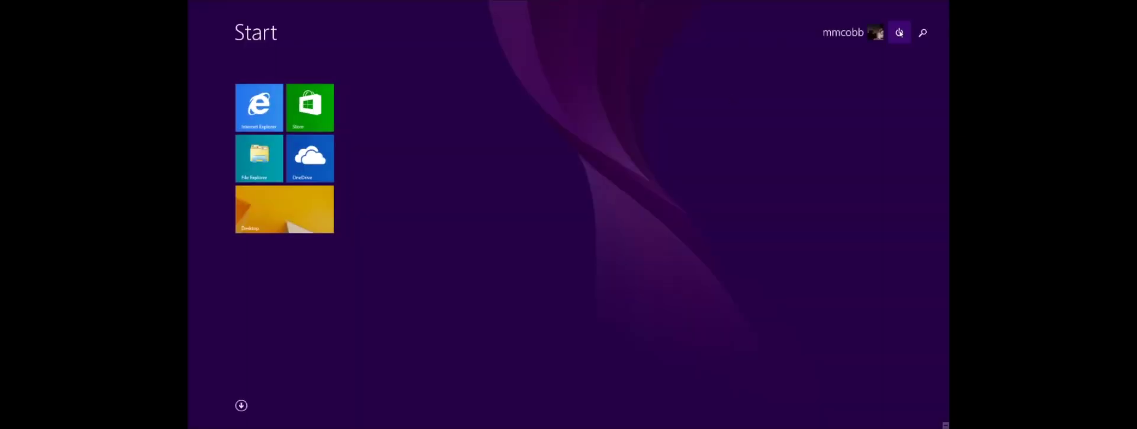
left_click(924, 33)
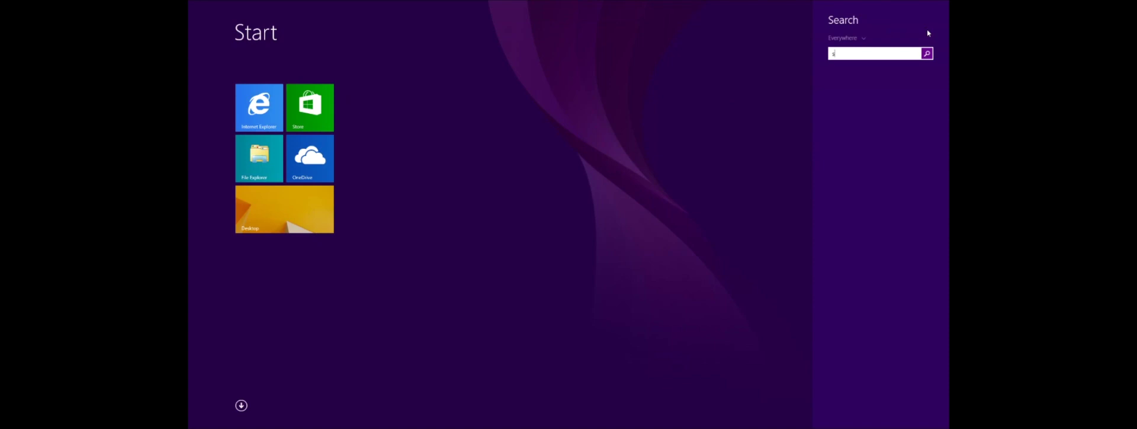
type("snipping Tool")
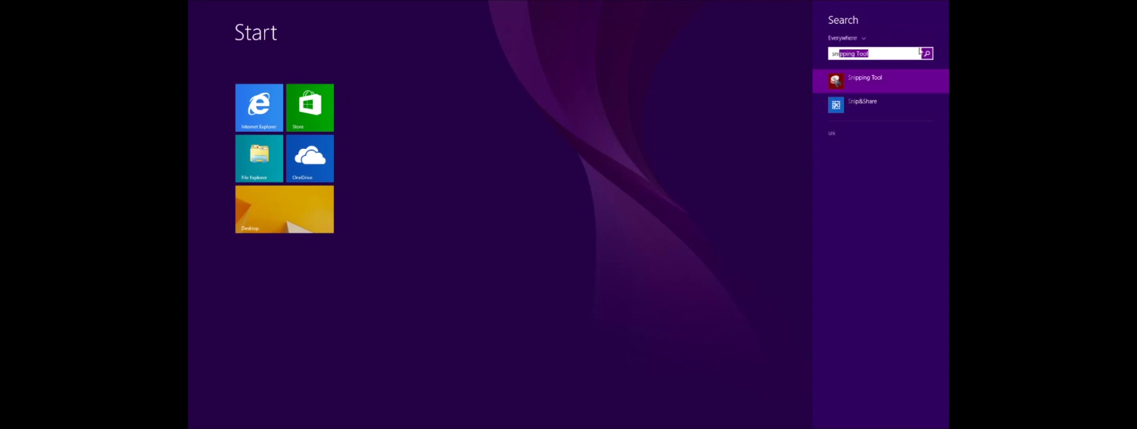
left_click(874, 83)
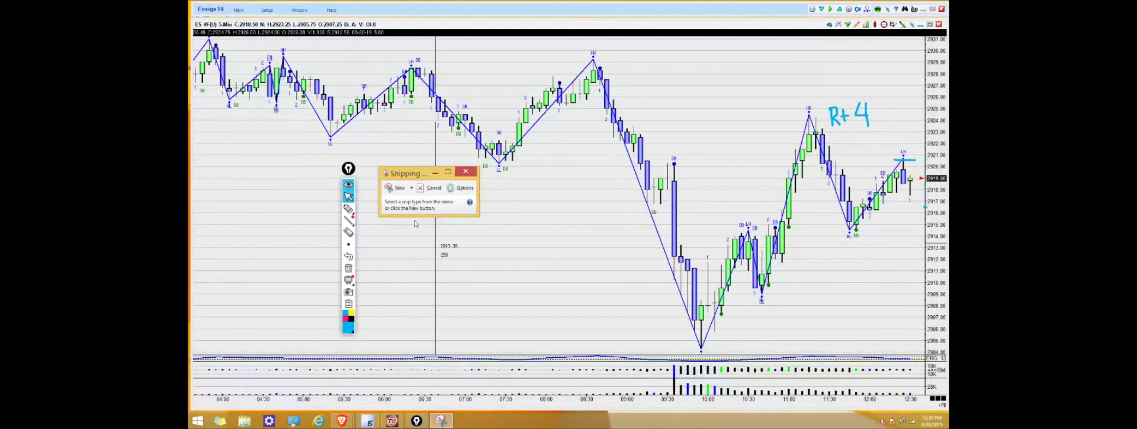
Step: Take a new rectangular snip covering the whole annotated chart
left_click(396, 188)
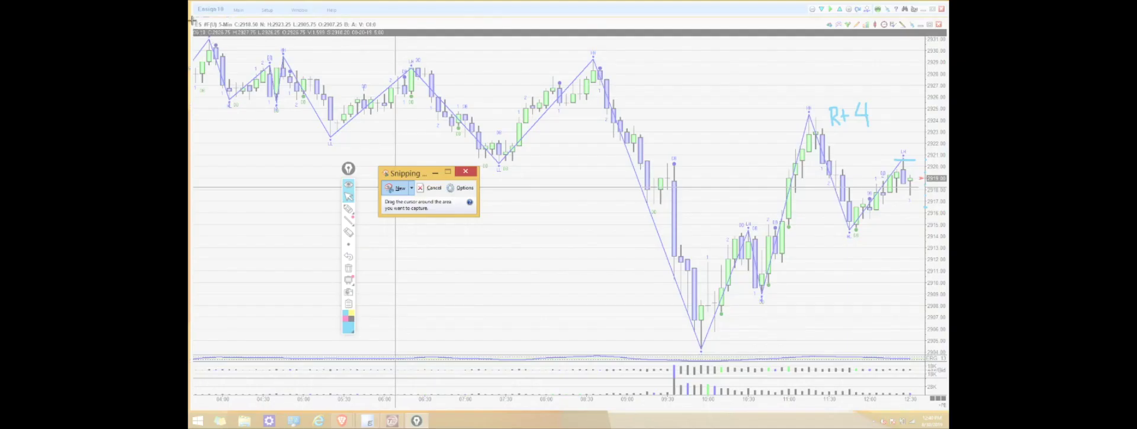
left_click_drag(192, 22, 352, 143)
left_click_drag(415, 189, 941, 402)
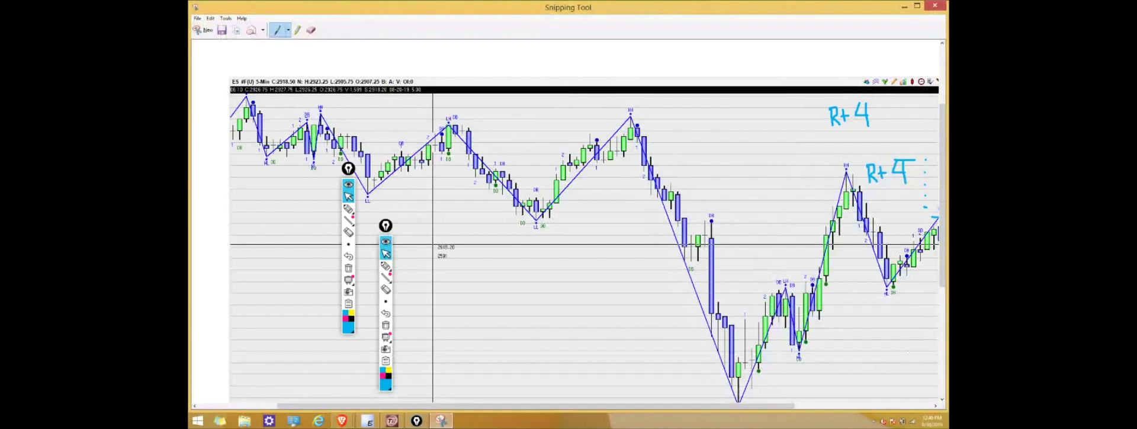
Step: Clear all Epic Pen ink from the screen and bring up the capture's save dialog
left_click_drag(348, 168, 219, 177)
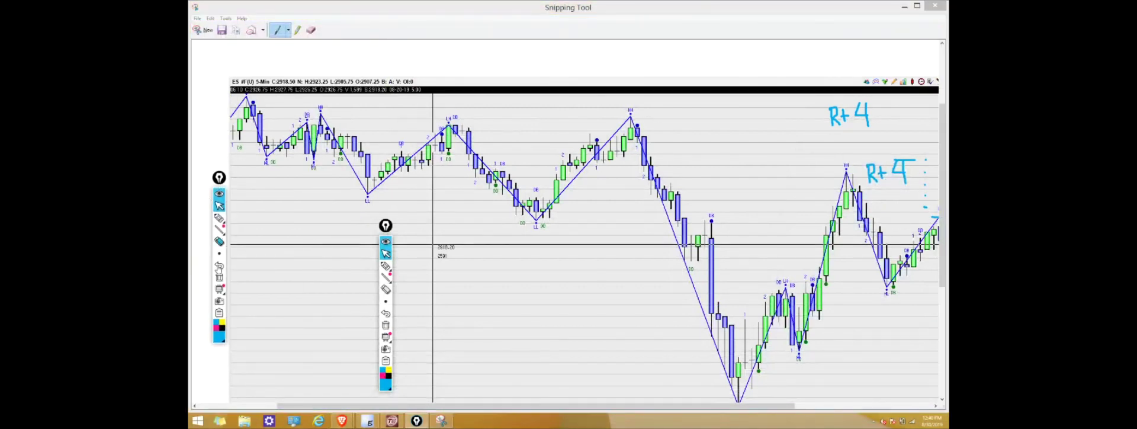
left_click(220, 277)
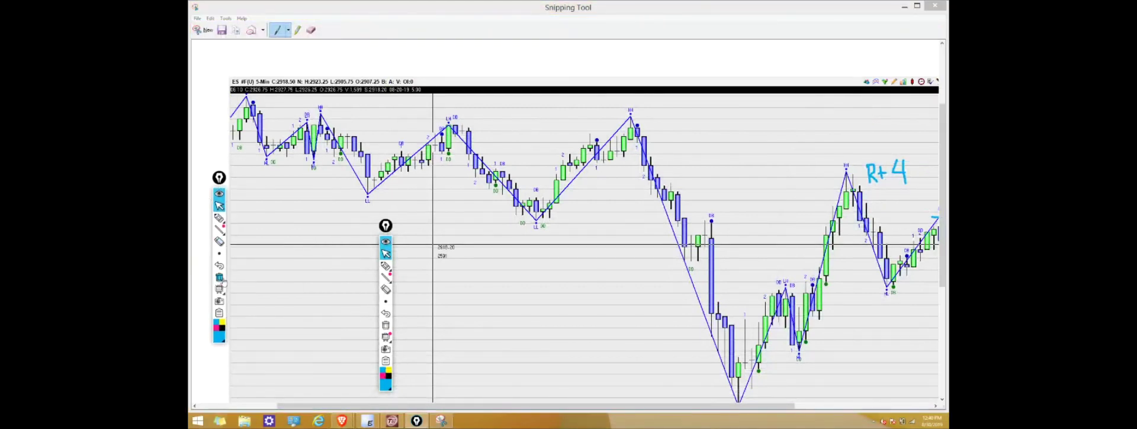
key("ctrl+s")
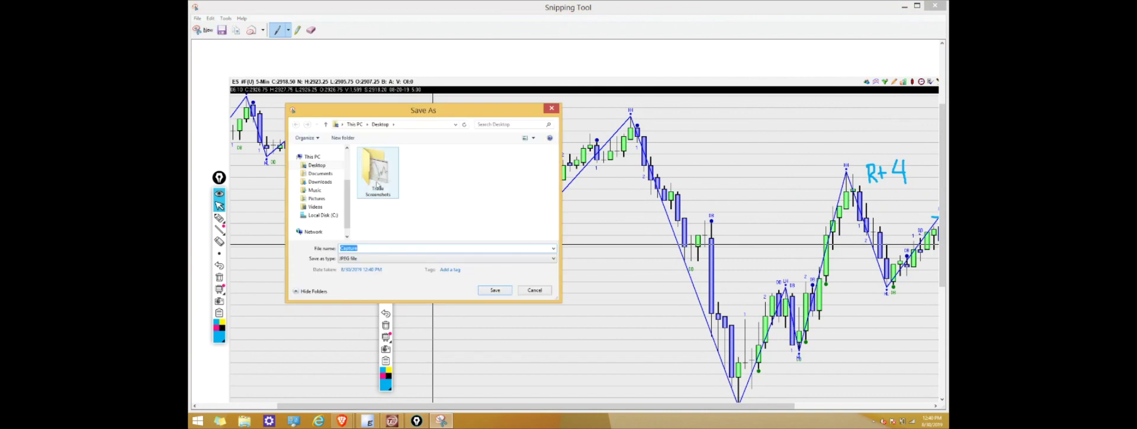
Step: Save the capture as JPEG '20180820_1225_Long' in the Trade Screenshots folder
double_click(388, 175)
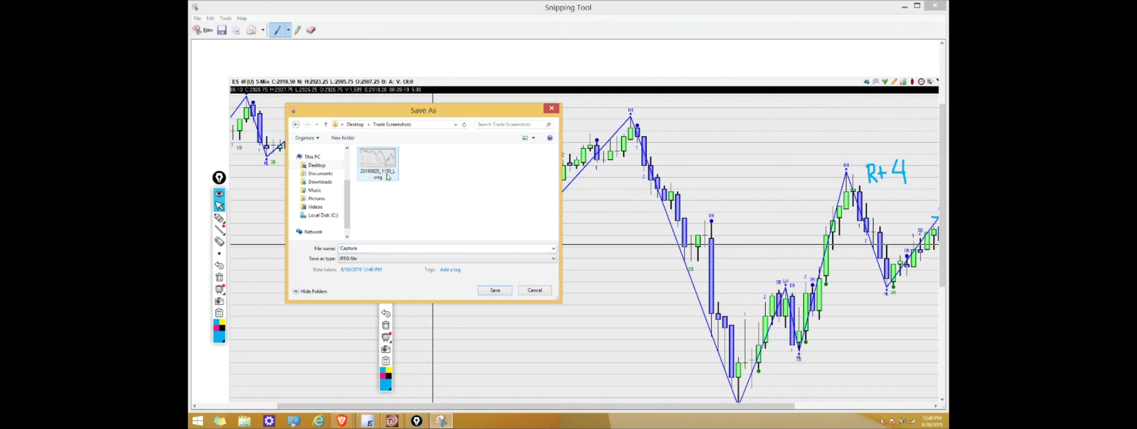
left_click(425, 249)
type("201")
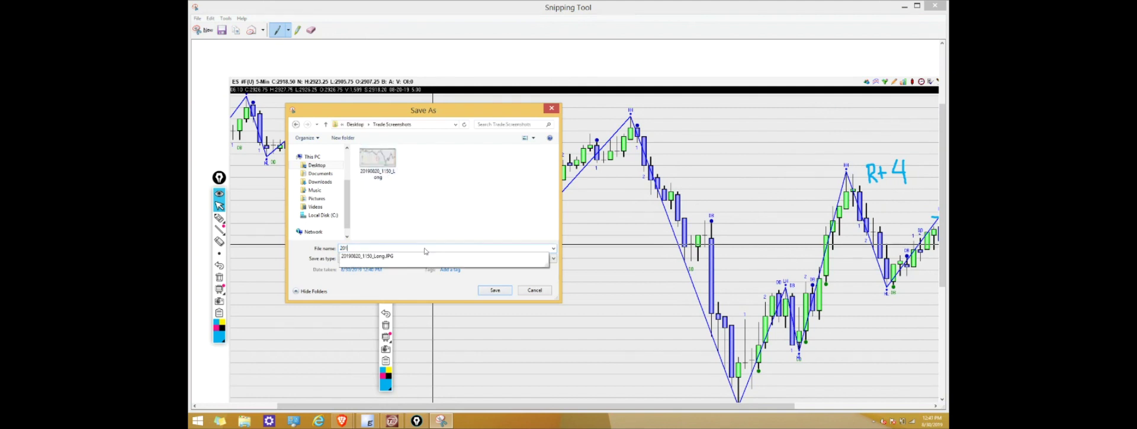
type("90820_1225_")
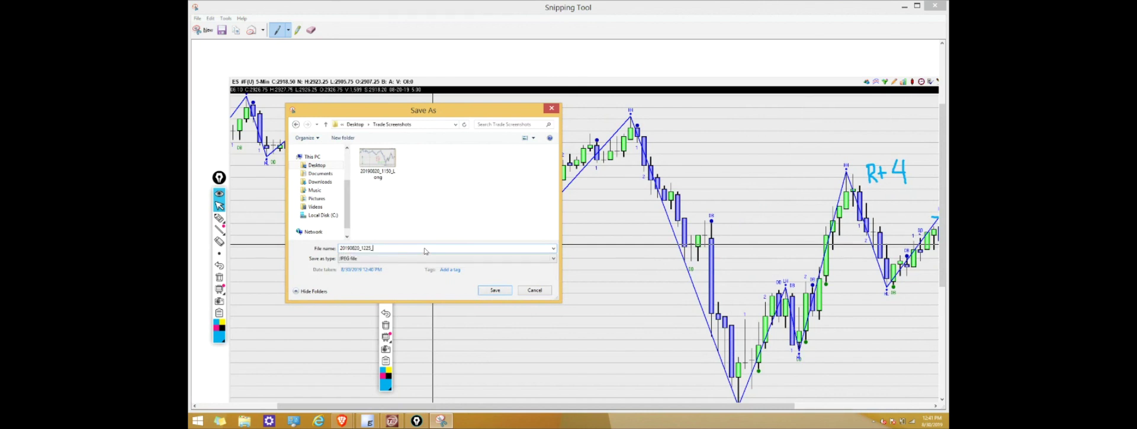
type("Long")
left_click(486, 291)
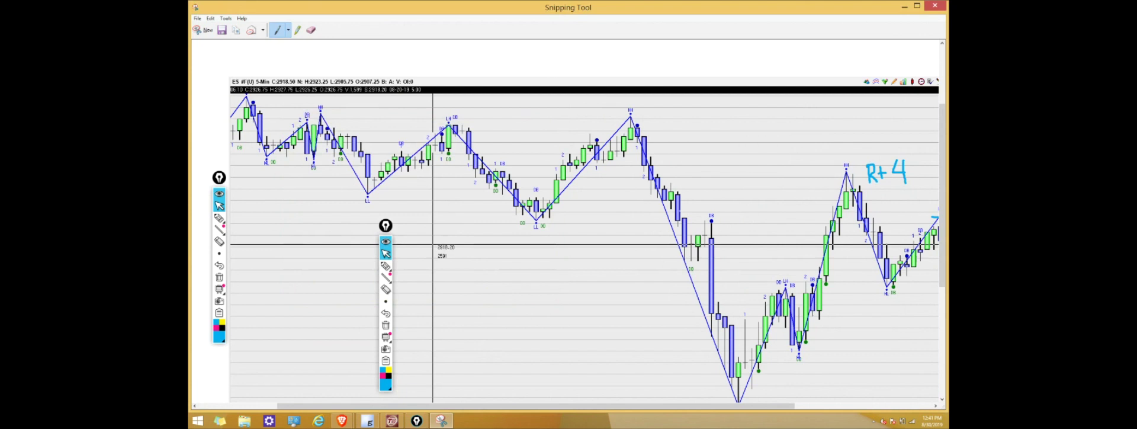
Step: Close Snipping Tool and minimize the eSignal chart to reveal the desktop
left_click(933, 6)
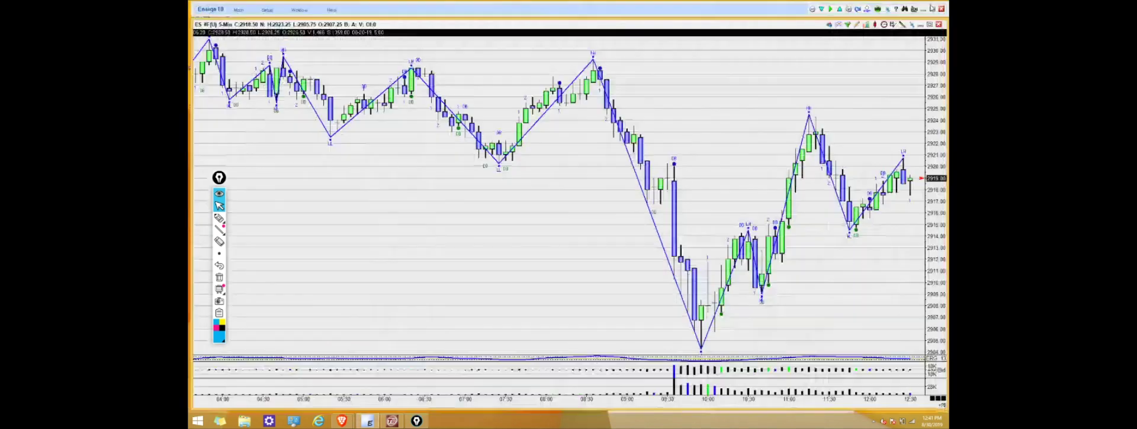
left_click(920, 25)
left_click_drag(219, 178, 263, 210)
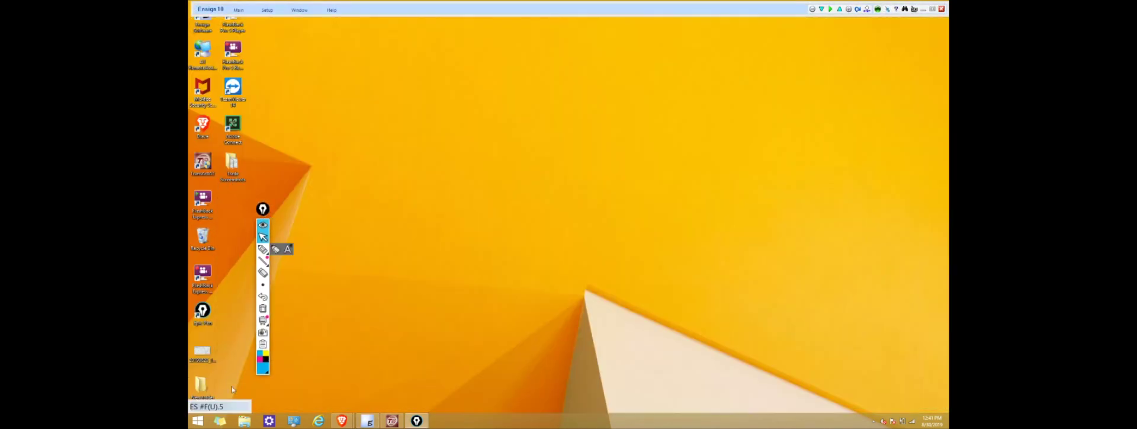
Step: Open the Trade Screenshots folder in File Explorer and check both captures, 1150 and 1225
left_click(236, 421)
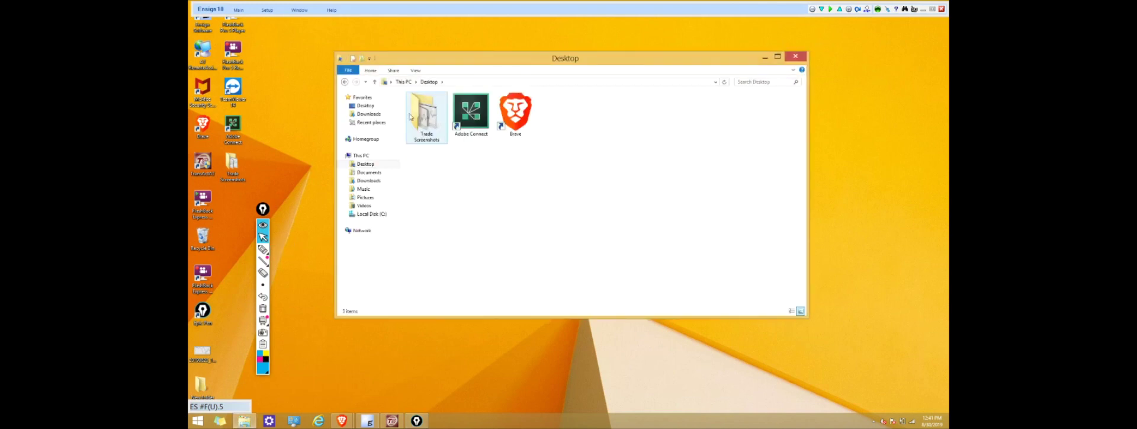
left_click(424, 129)
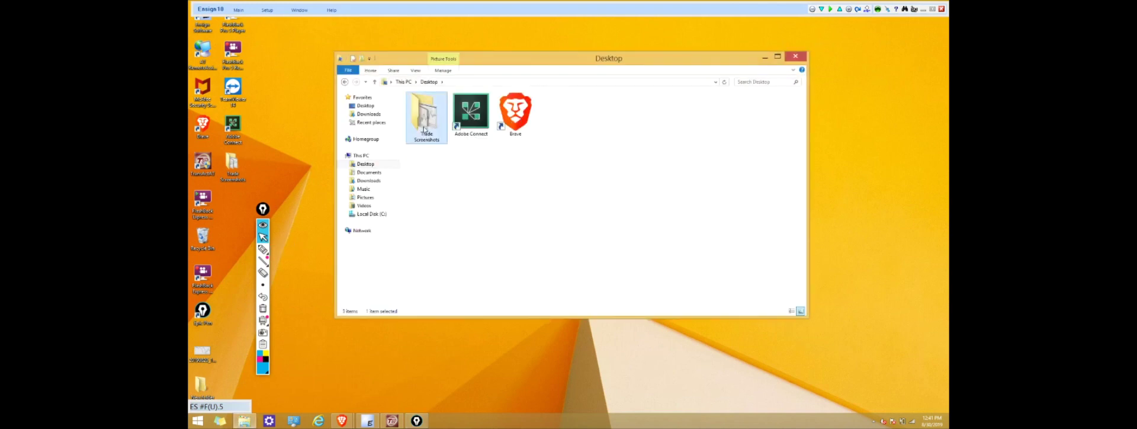
double_click(424, 129)
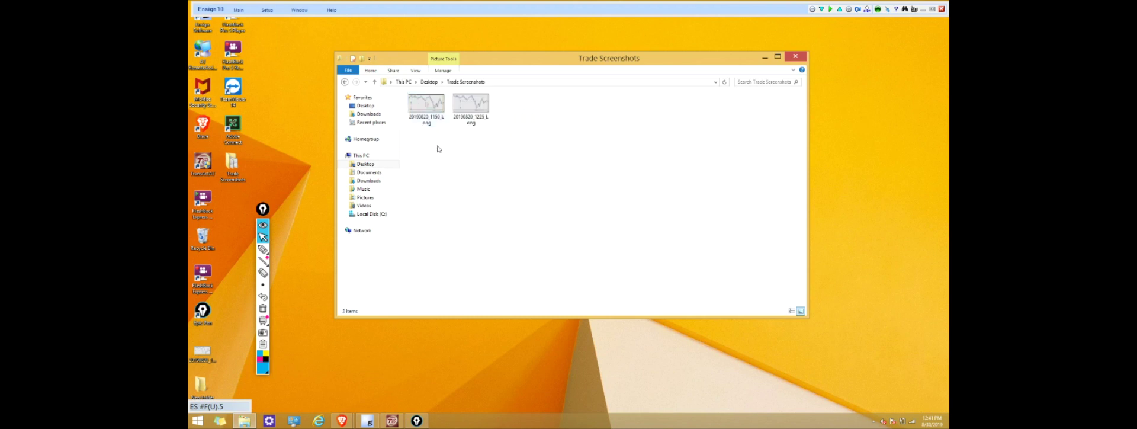
left_click(472, 126)
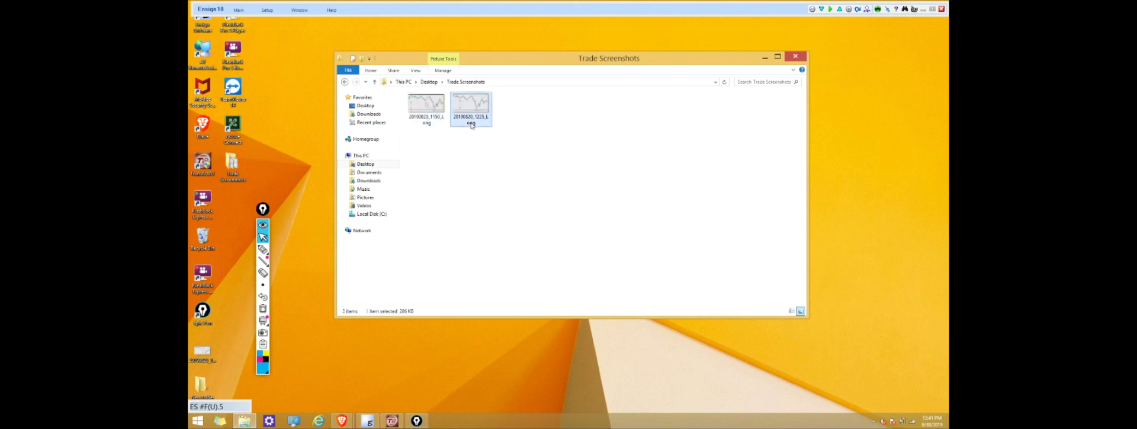
left_click(436, 123)
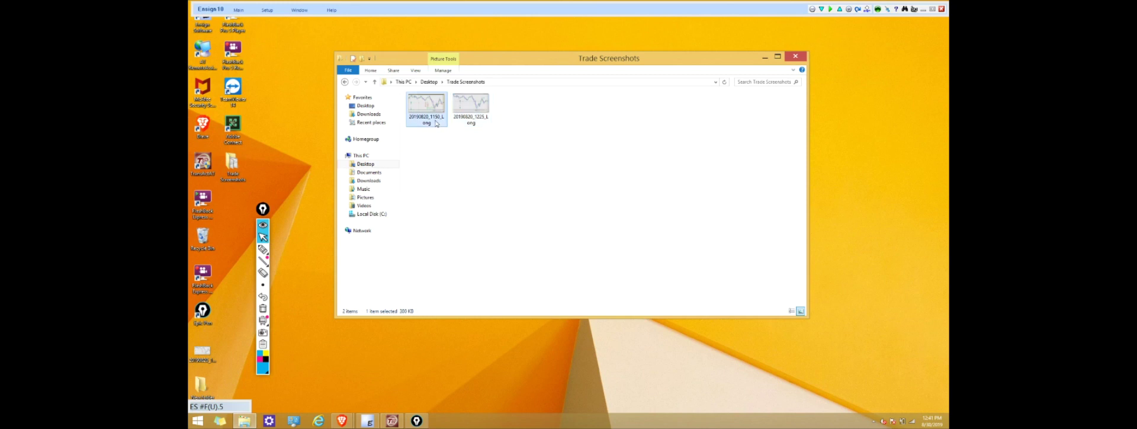